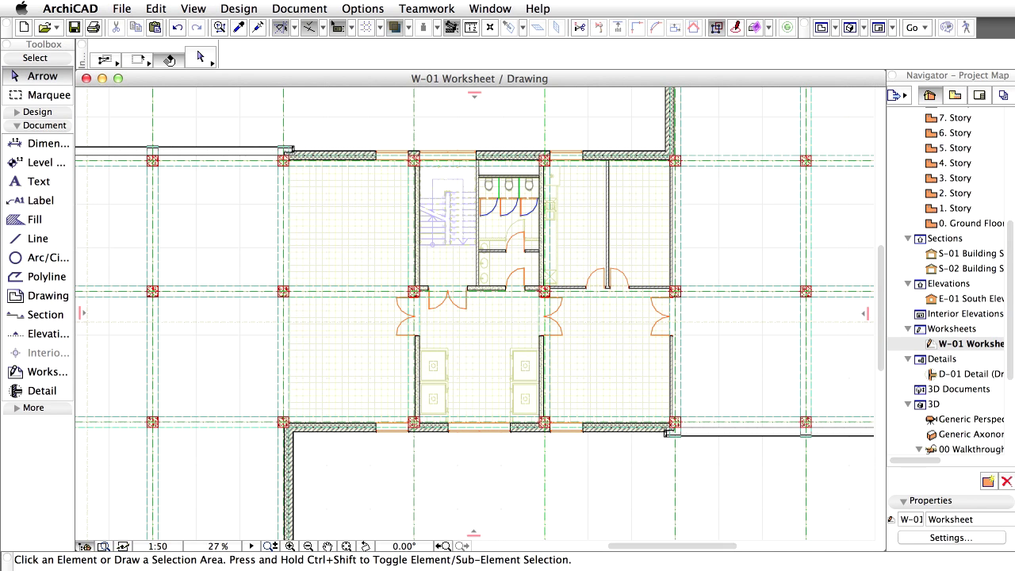
Step: Expand Schedules > Element in the Project Map and select the Door List schedule
scroll(908, 352, "down", 5)
left_click(907, 343)
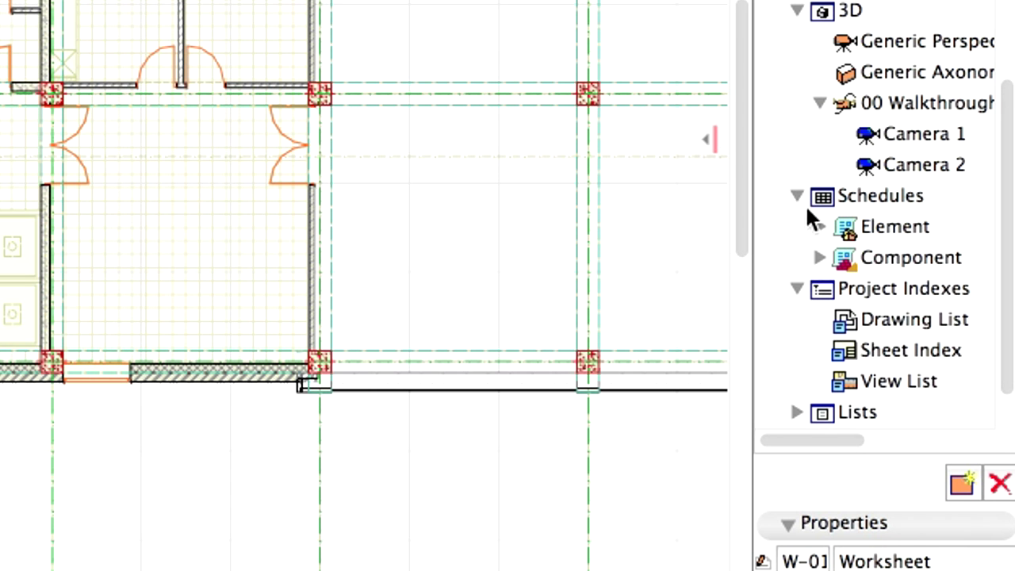
left_click(919, 357)
left_click(926, 259)
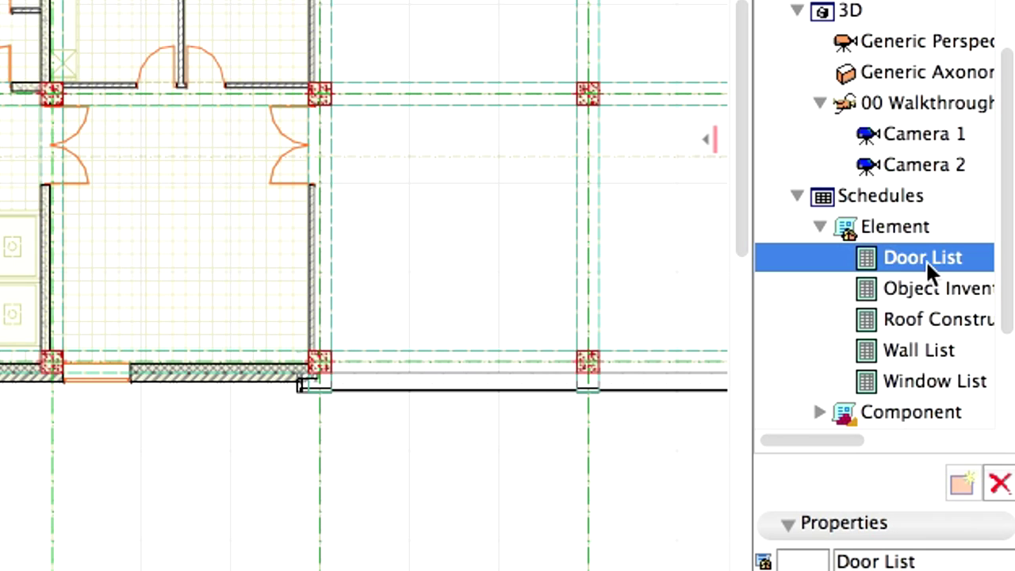
Step: Open Door List, fit the last column to the storefront door name, and heighten the side-view row
double_click(942, 264)
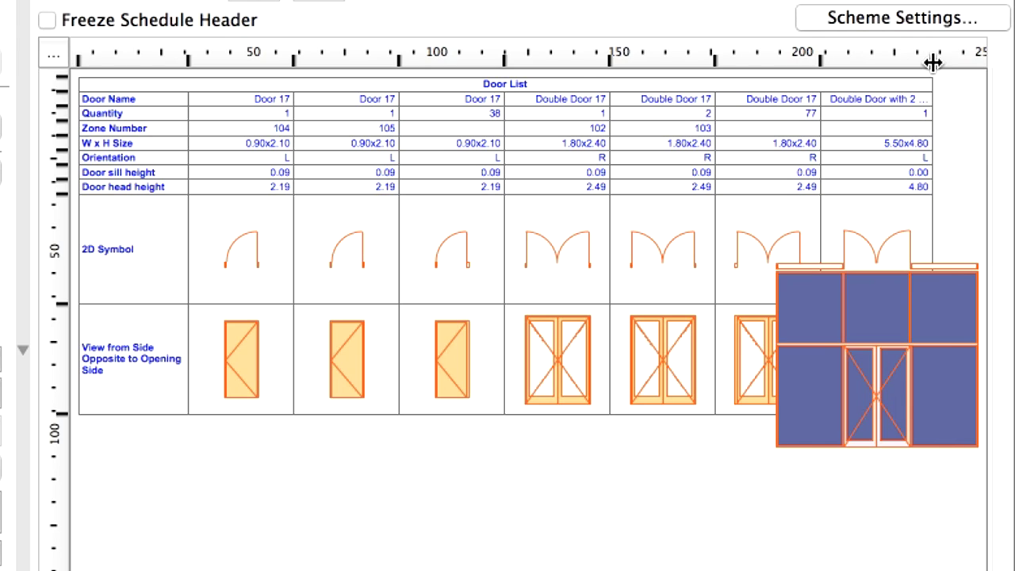
double_click(933, 62)
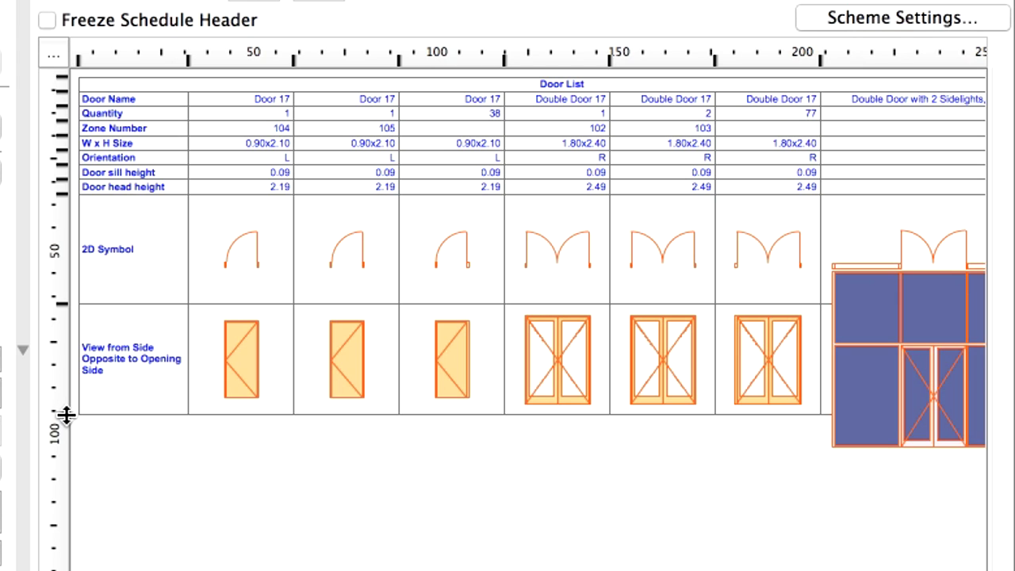
left_click_drag(65, 414, 61, 414)
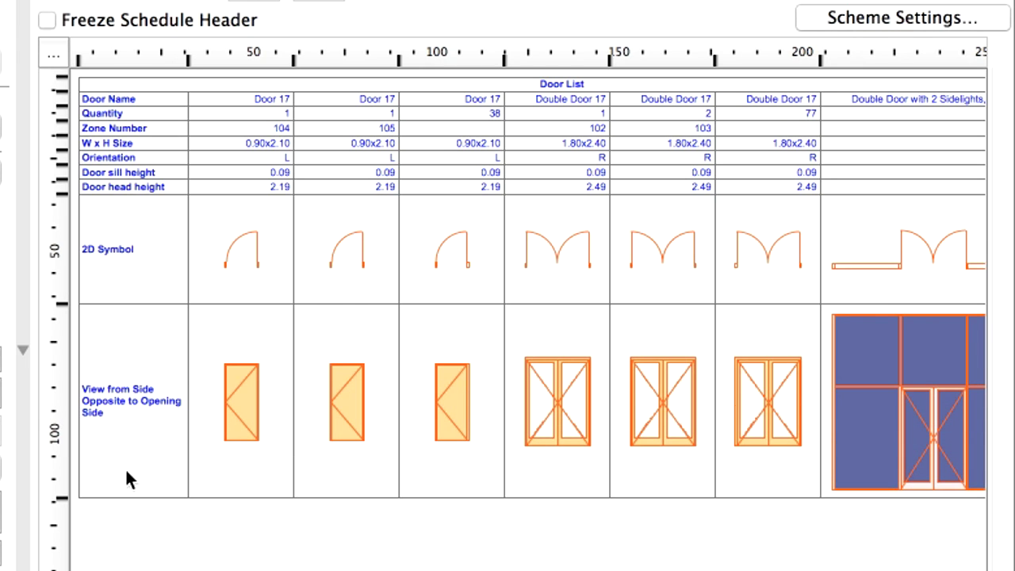
scroll(532, 286, "down", 2)
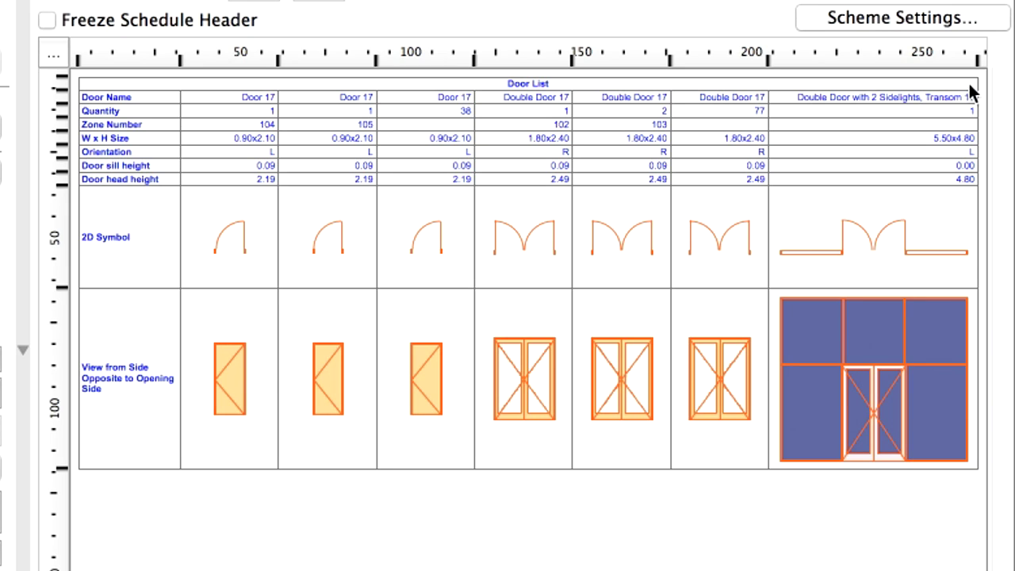
Step: Add the Window/Door Height field and move it above View from Side
left_click(995, 24)
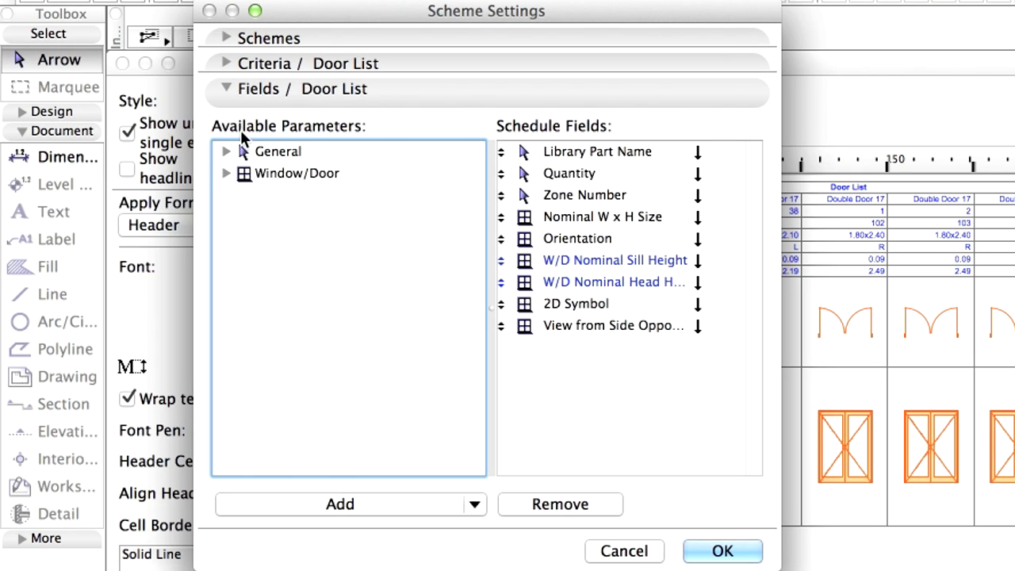
left_click(226, 173)
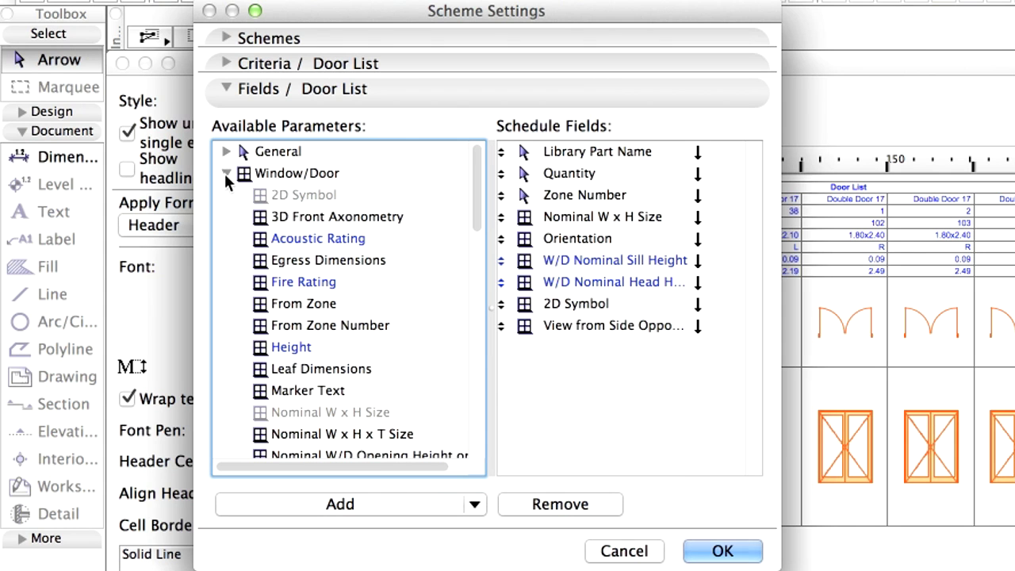
left_click(291, 348)
left_click(381, 504)
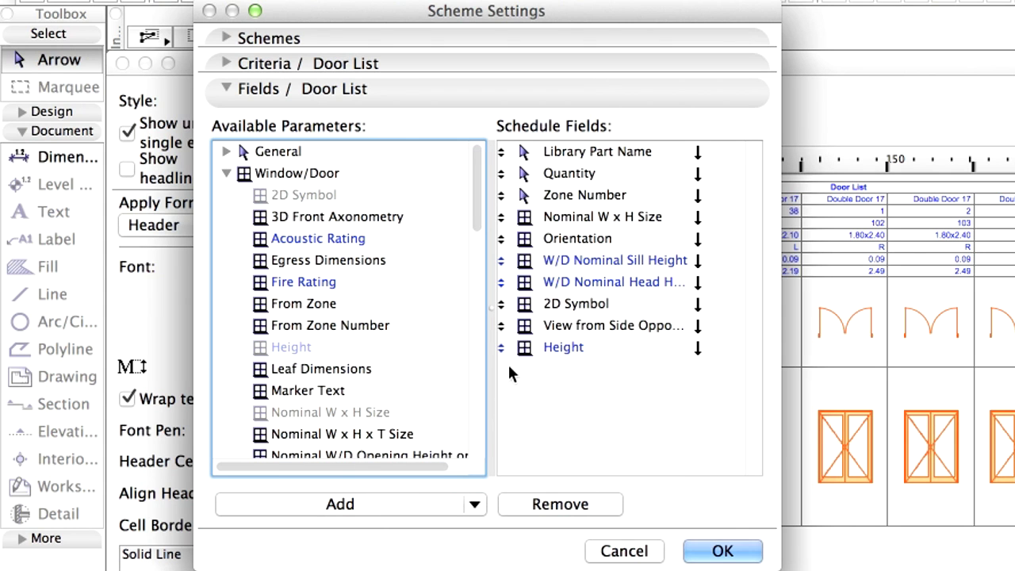
left_click_drag(501, 347, 503, 327)
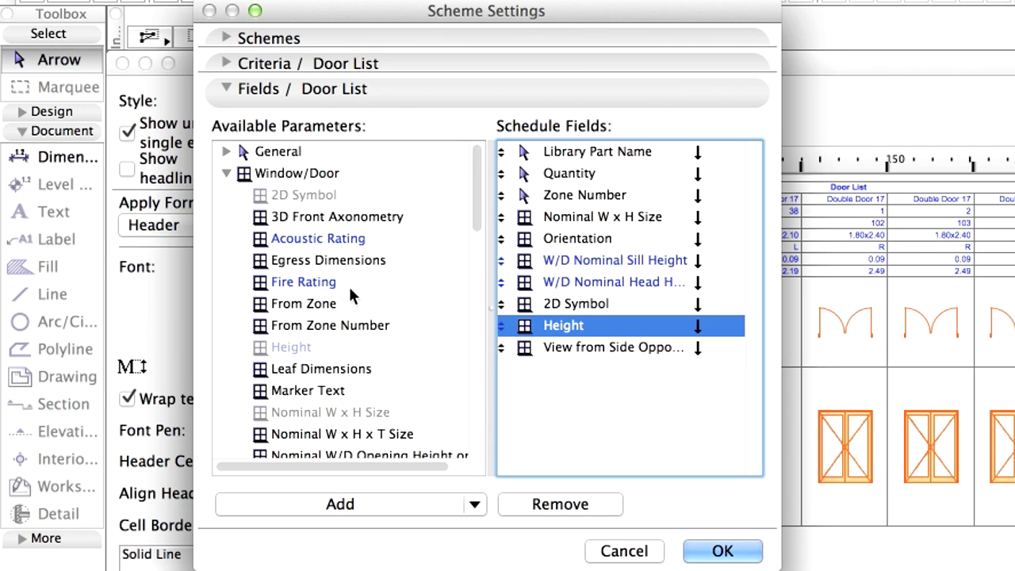
Step: Add the Width field above the side view and check the order after 2D Symbol
left_click_drag(476, 193, 453, 449)
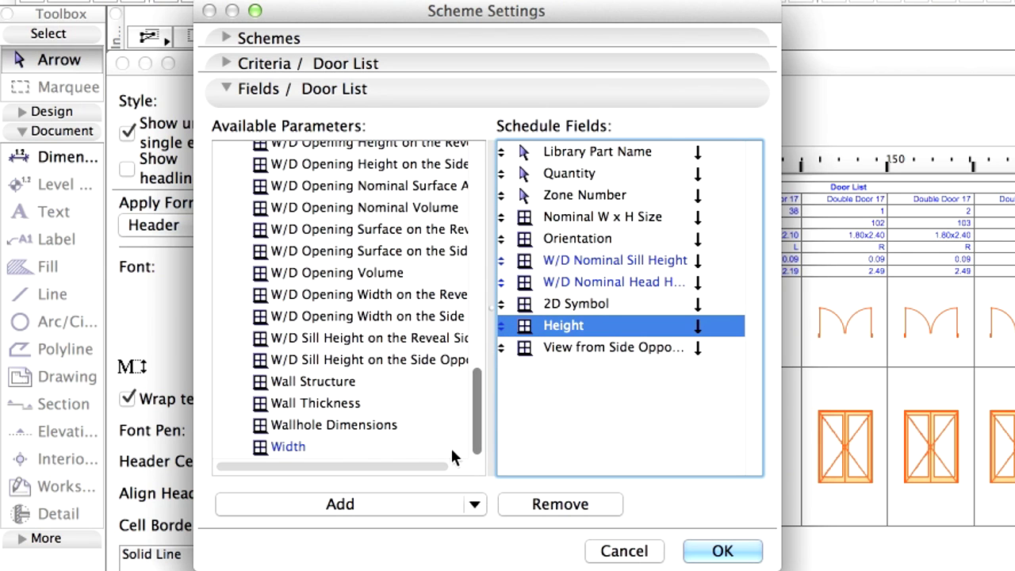
left_click(289, 448)
left_click(404, 505)
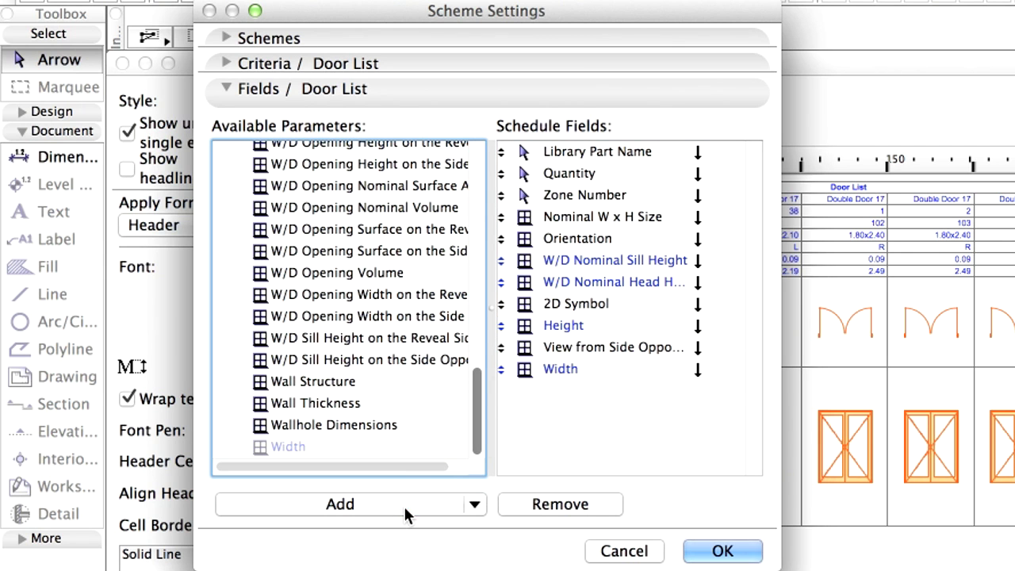
left_click_drag(501, 369, 498, 350)
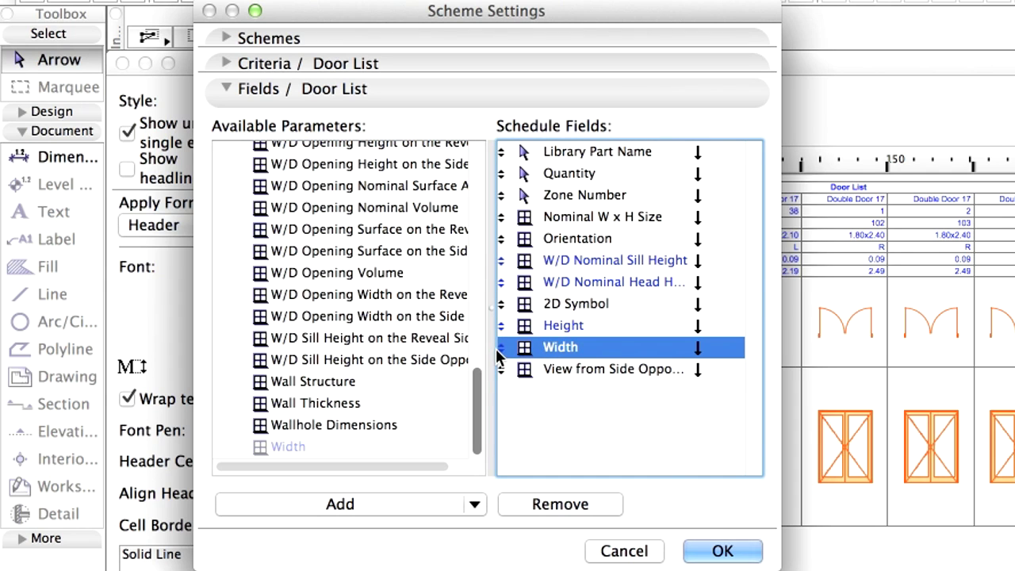
left_click(588, 306)
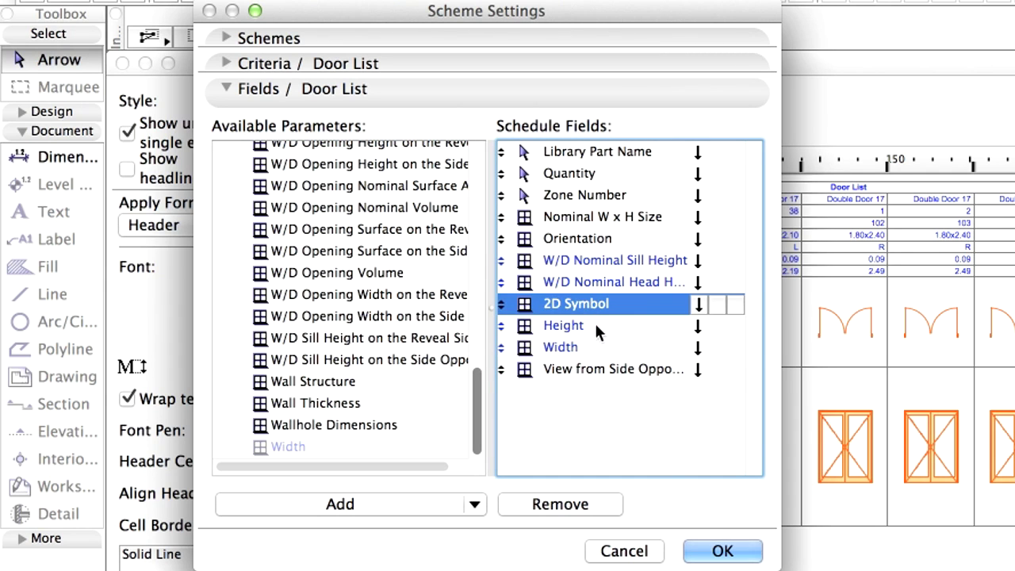
left_click(597, 326)
left_click(602, 347)
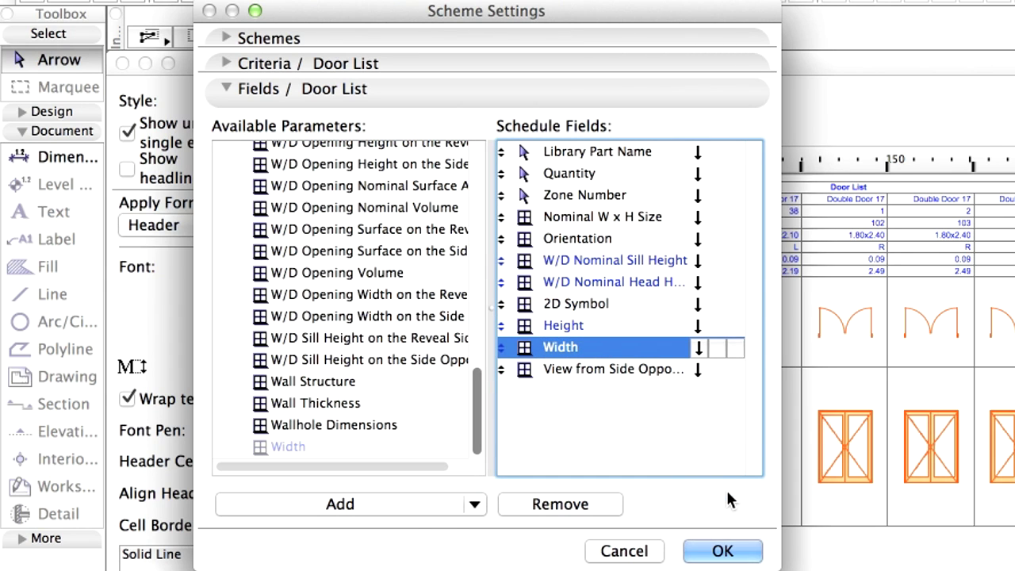
Step: Apply the fields and scroll to the storefront door column showing Height 4.80, Width 5.50
left_click(752, 557)
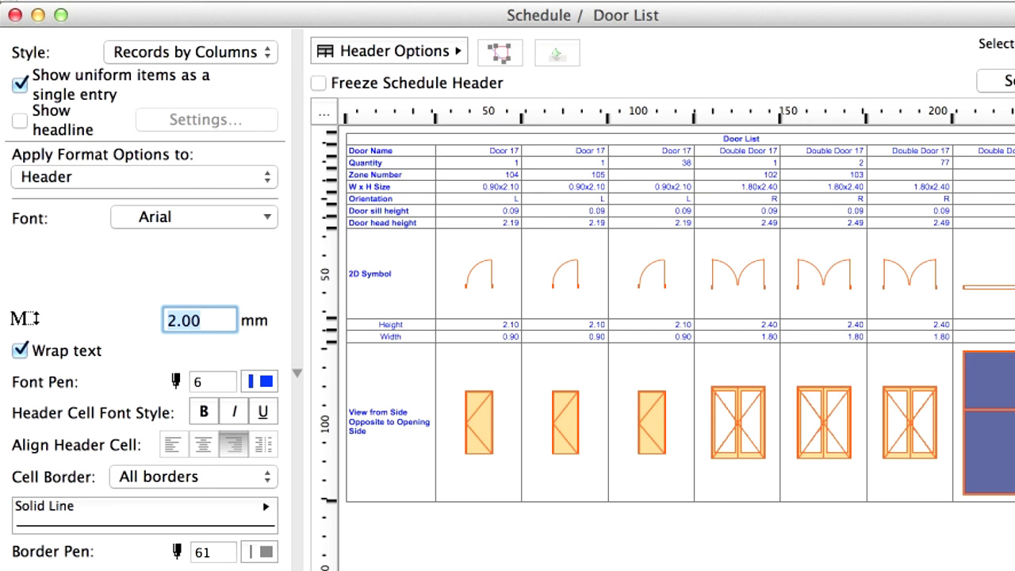
scroll(573, 436, "up", 5)
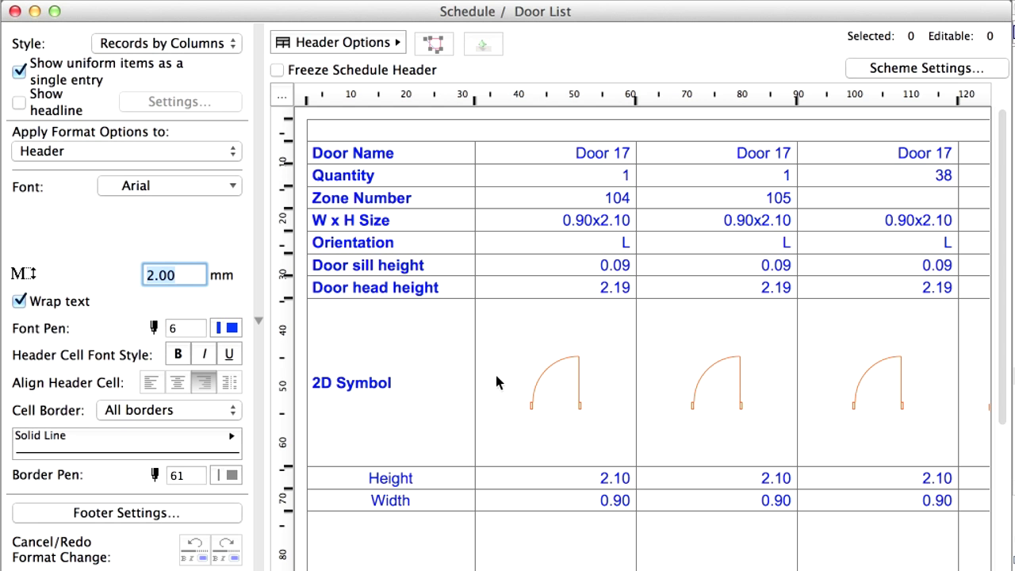
scroll(505, 366, "down", 5)
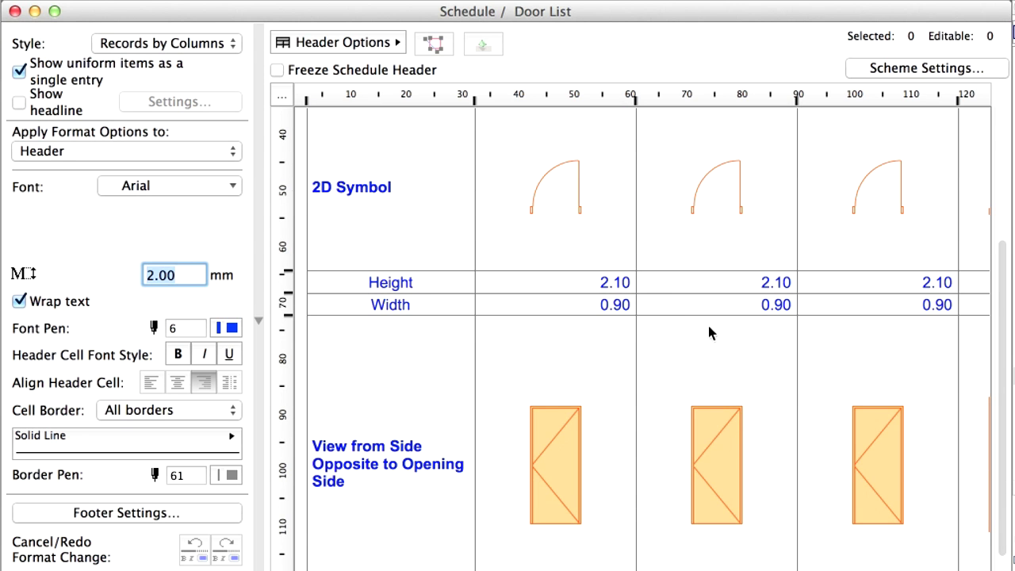
scroll(874, 374, "up", 5)
scroll(874, 375, "right", 8)
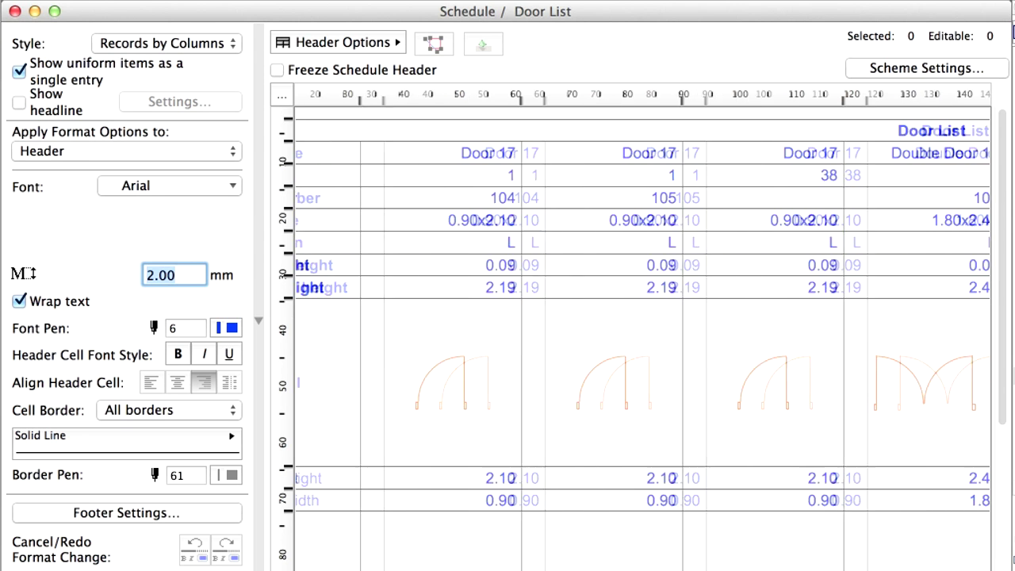
scroll(881, 278, "right", 6)
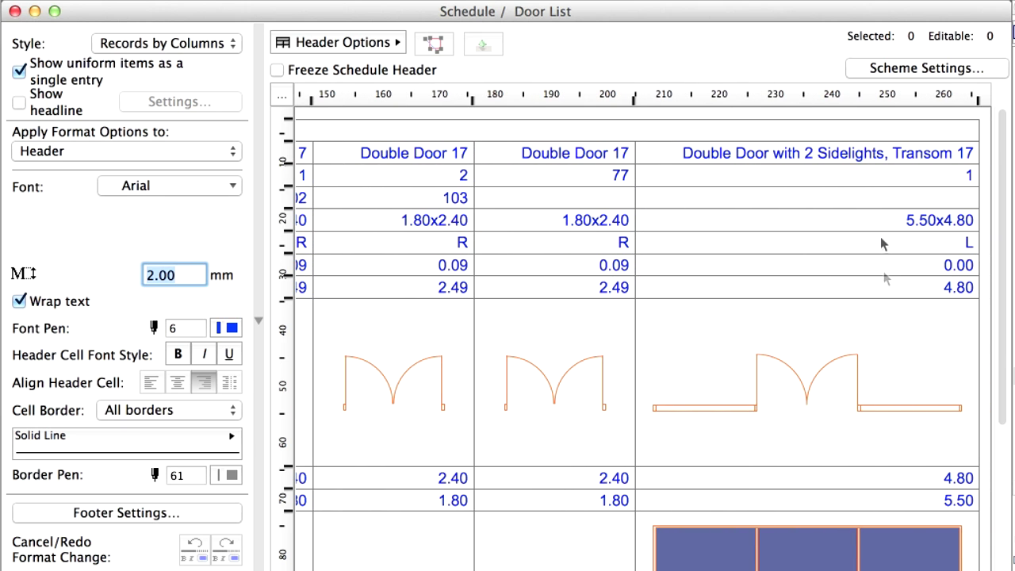
Step: Change the storefront door's Height from 4800 to 4000 and Width from 5500 to 5200
left_click(887, 160)
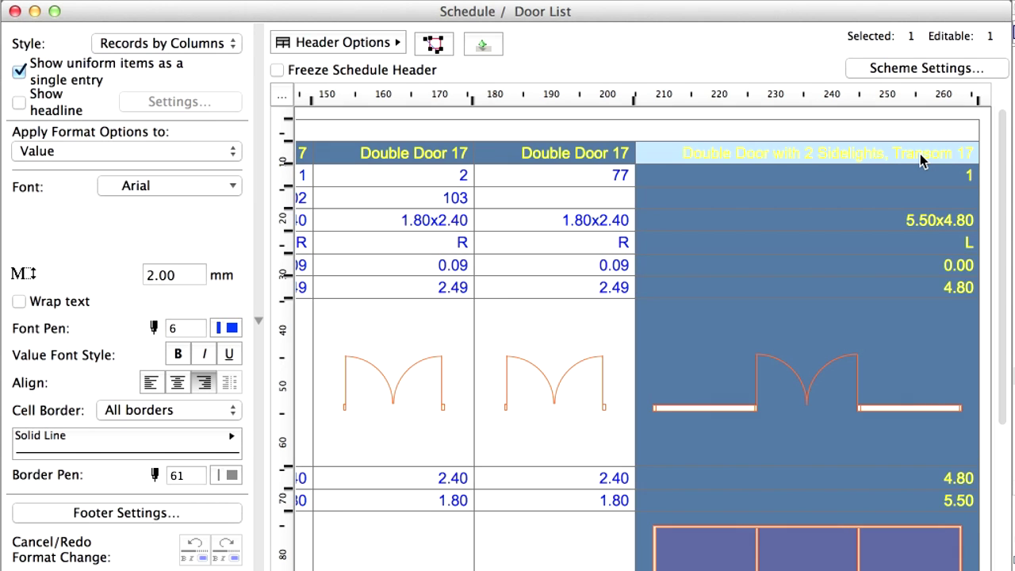
scroll(921, 158, "down", 6)
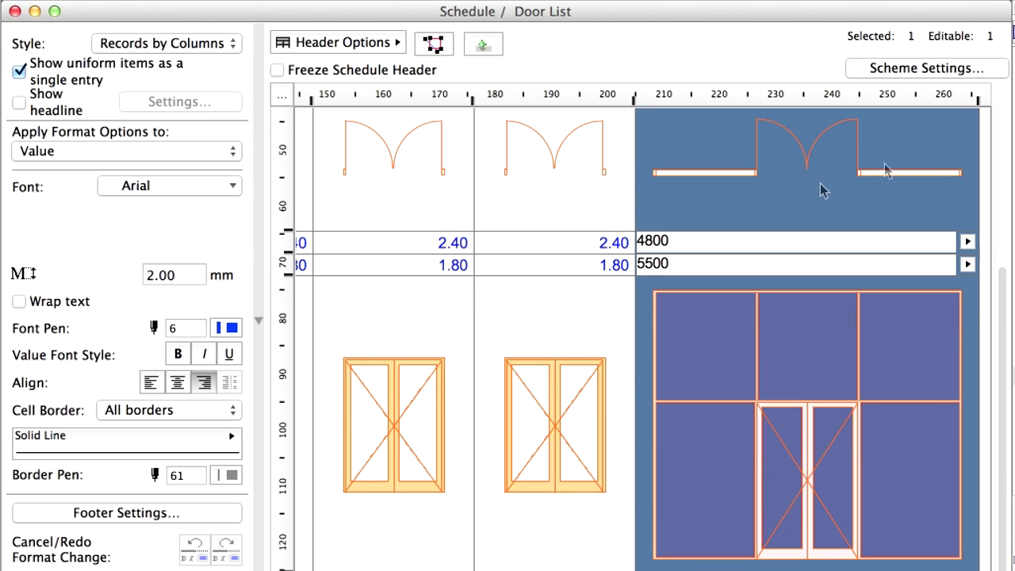
left_click_drag(691, 245, 637, 240)
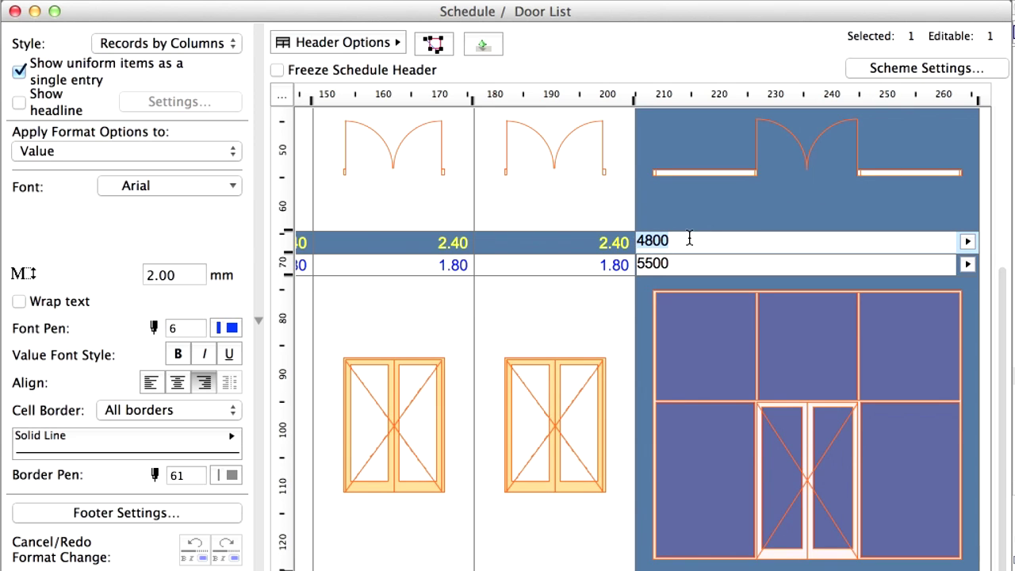
type("4000")
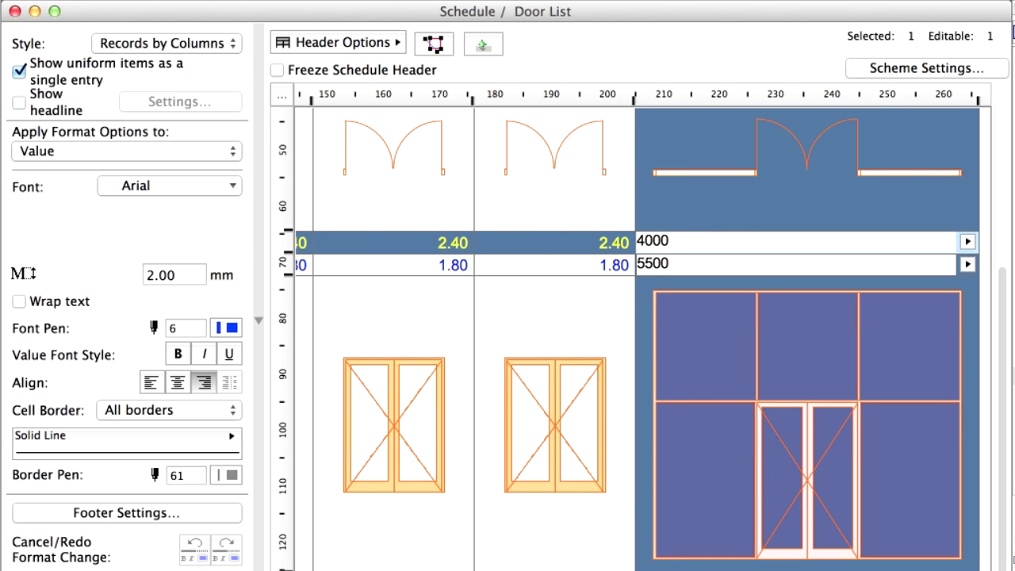
left_click(683, 264)
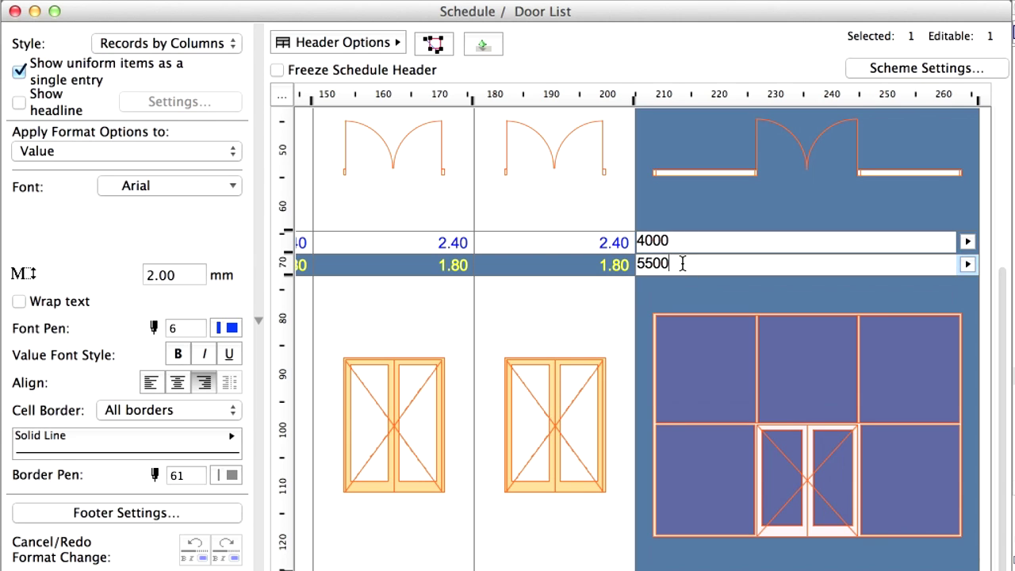
double_click(665, 264)
type("5200")
key("Return")
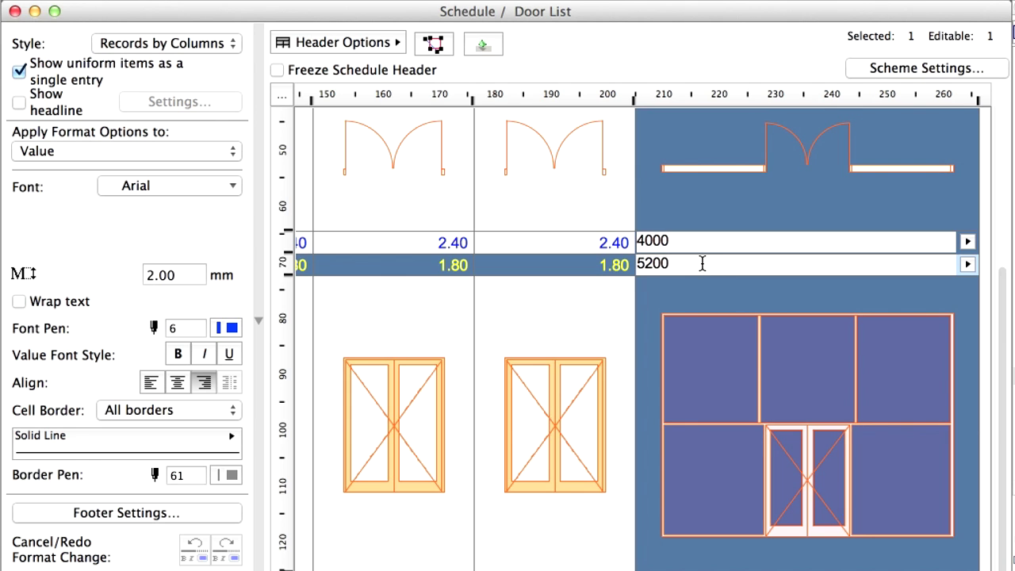
Step: Locate the storefront door on the Ground Floor plan via Select on Floor Plan
left_click(447, 53)
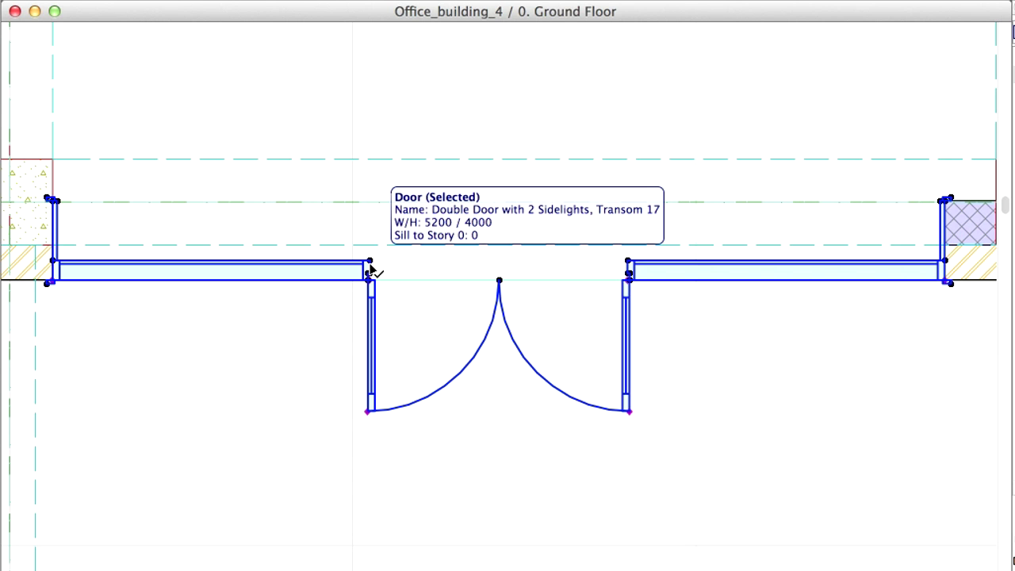
left_click(798, 182)
Step: Return to the Door List and undo both size edits, restoring 4800 and 5500
left_click(753, 11)
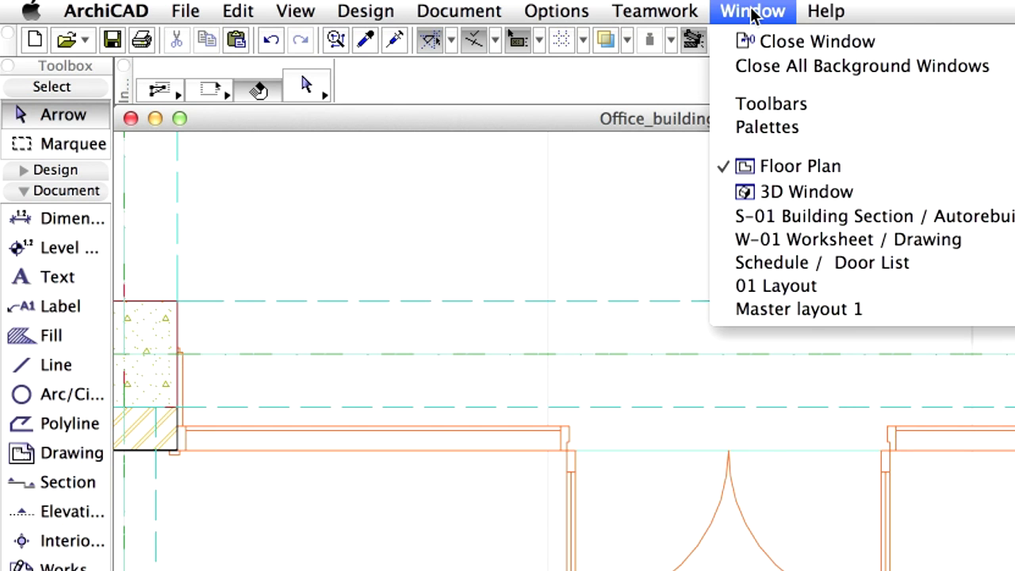
left_click(943, 262)
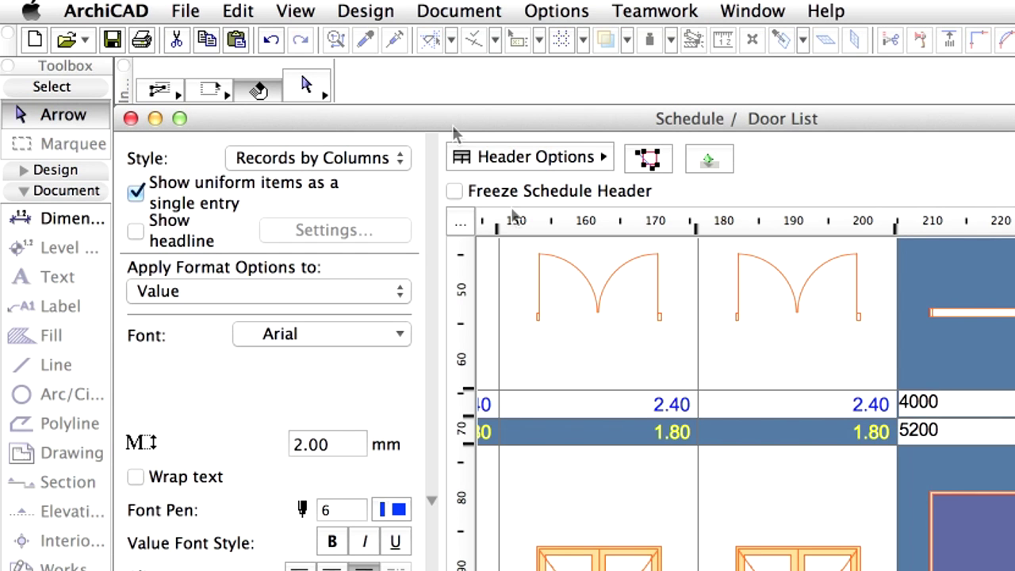
left_click(273, 43)
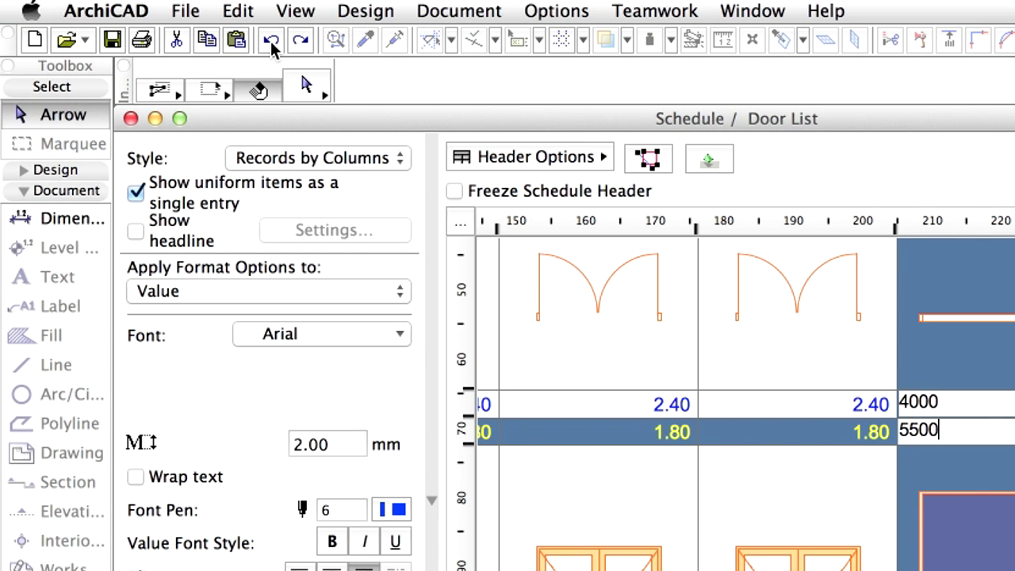
left_click(271, 42)
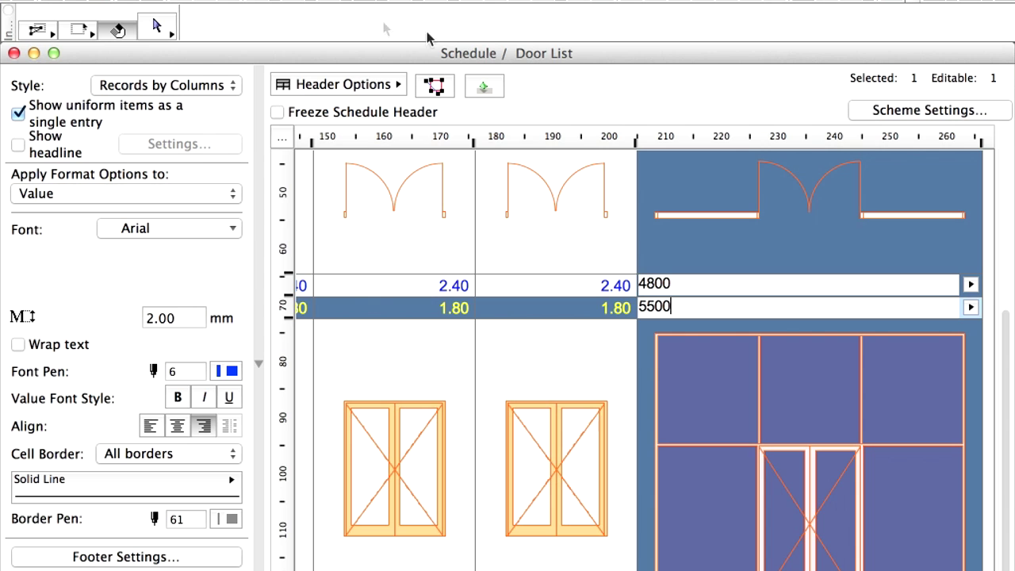
Step: In Scheme Settings, browse Schemes, then select the Door List criterion Element Type is All Door Types
left_click(992, 115)
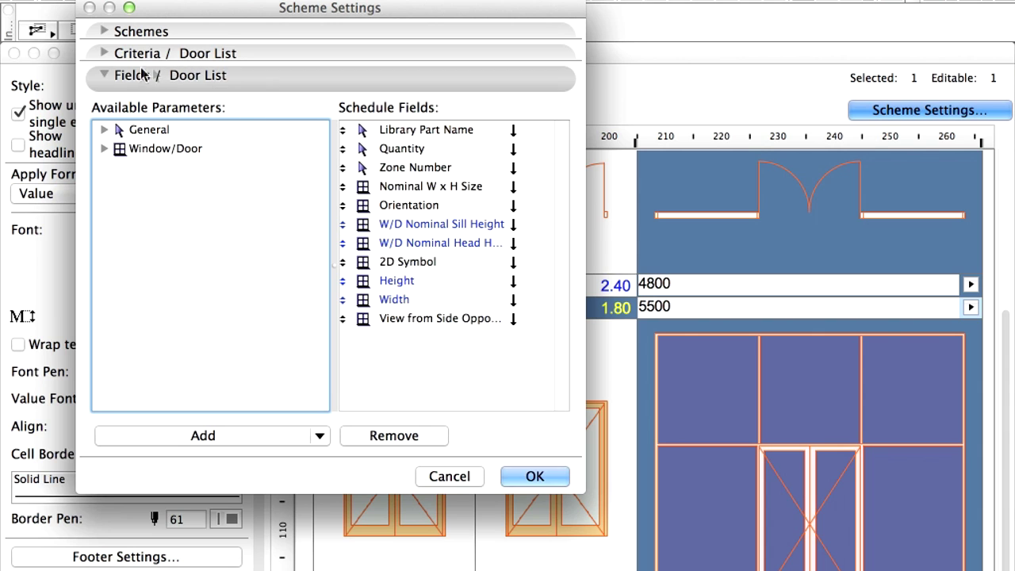
left_click(109, 75)
left_click(106, 31)
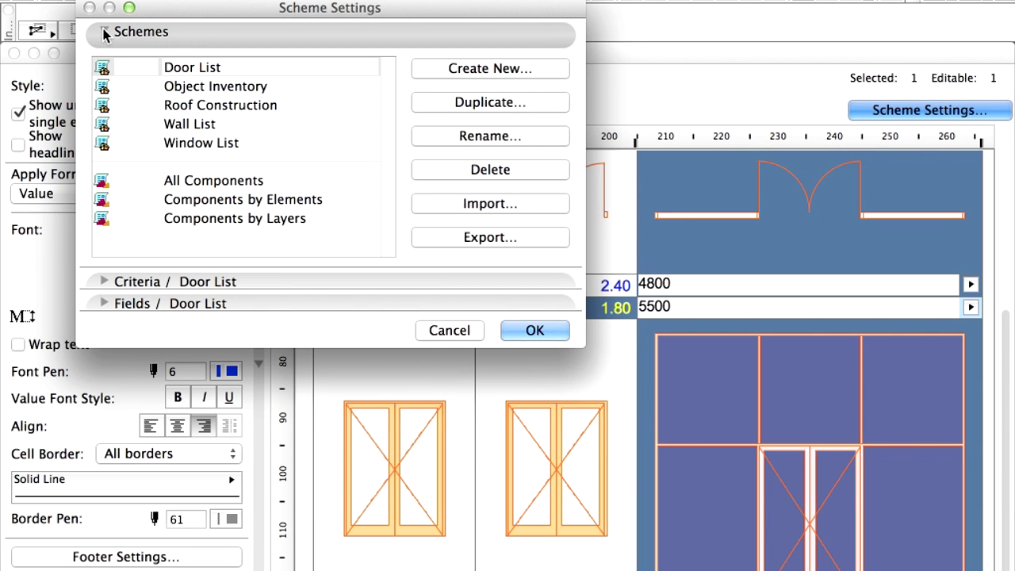
left_click(265, 67)
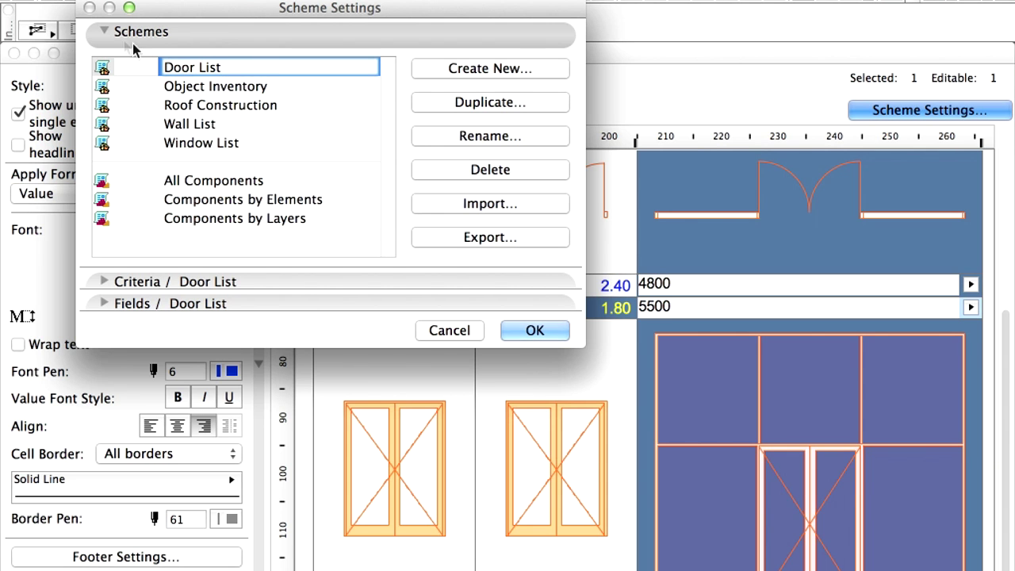
left_click(103, 34)
left_click(104, 51)
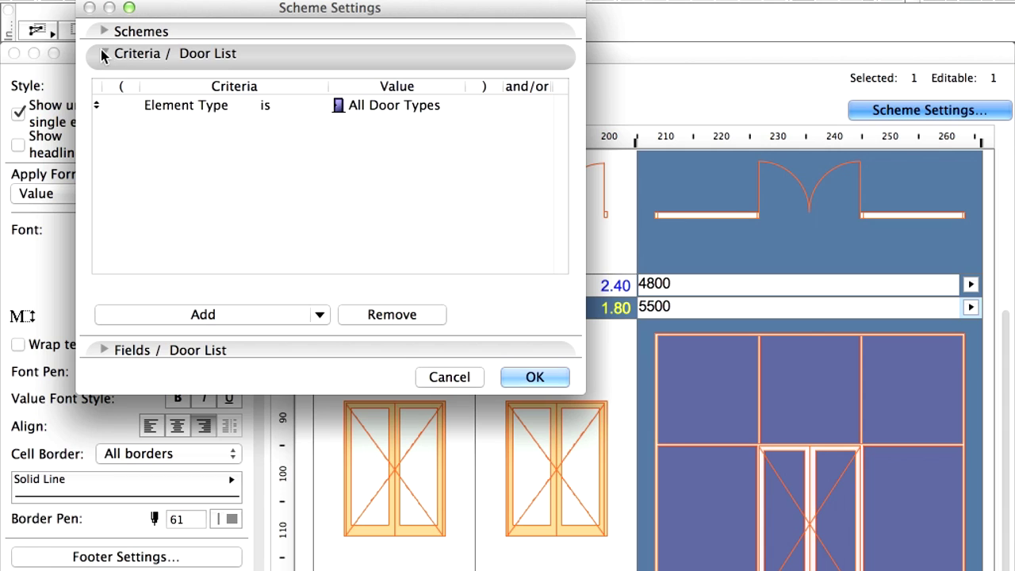
left_click(161, 111)
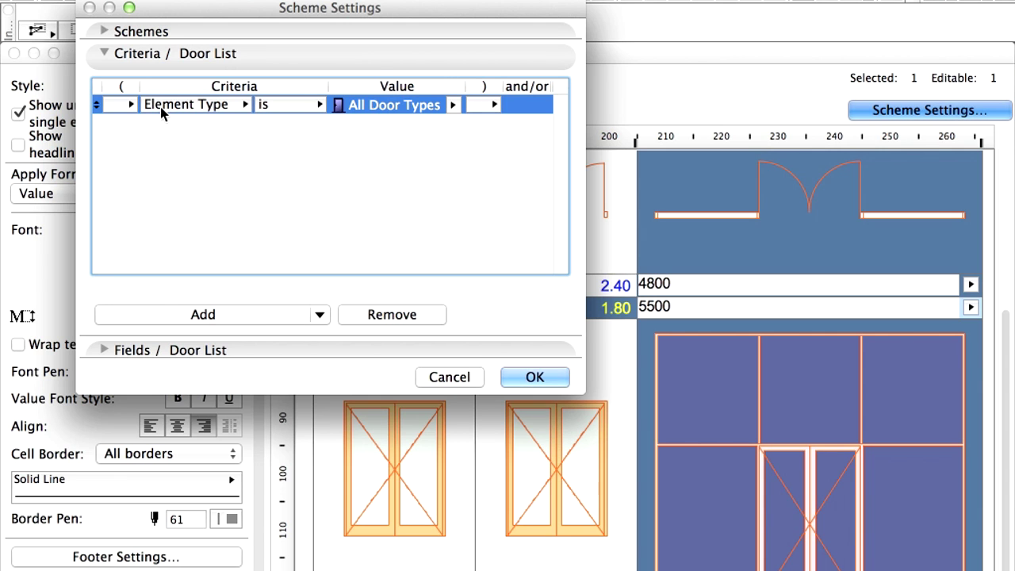
Step: Show the Door List fields and expand the General and Window/Door available parameter groups
left_click(104, 53)
left_click(105, 76)
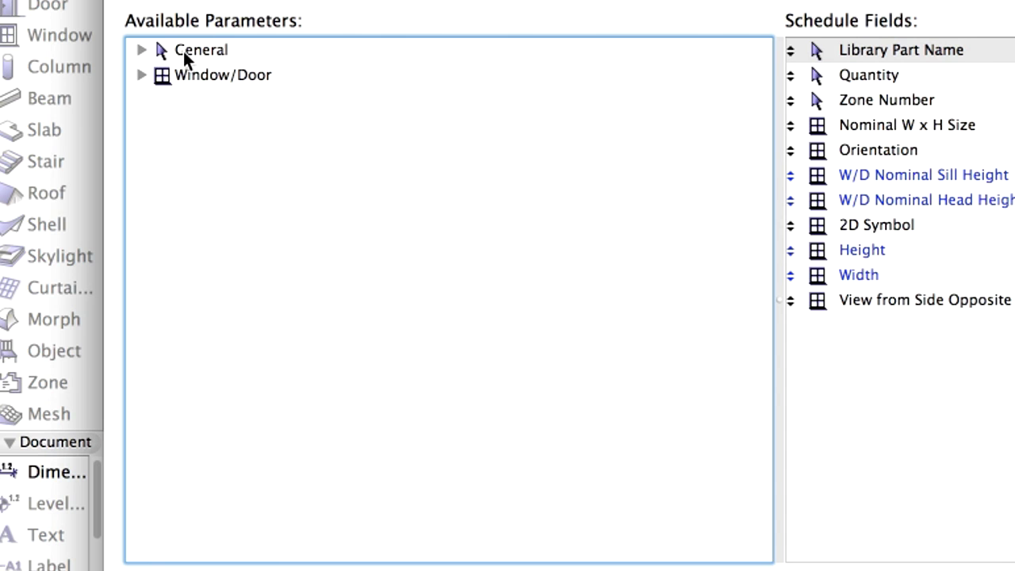
left_click(136, 132)
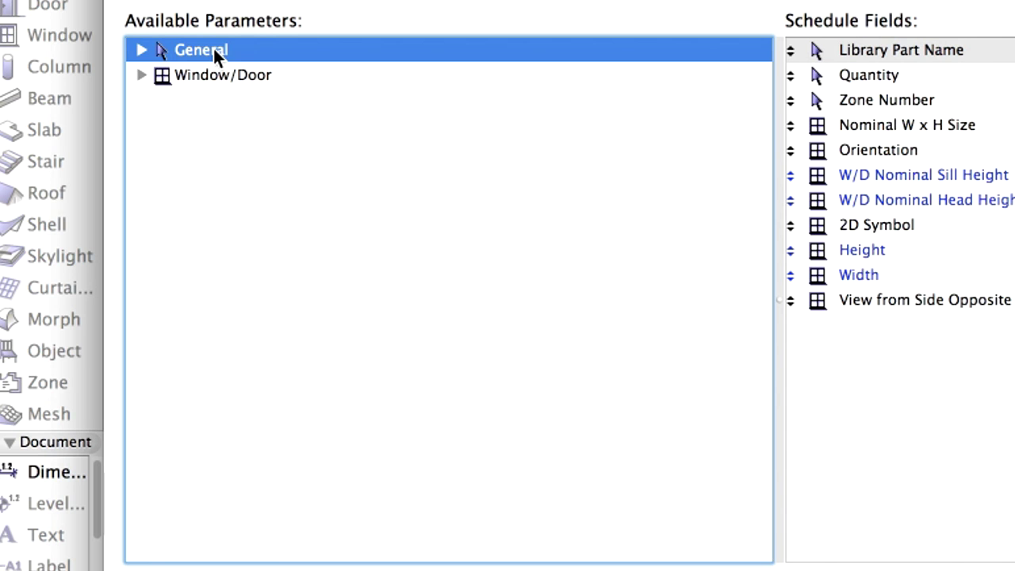
left_click(141, 51)
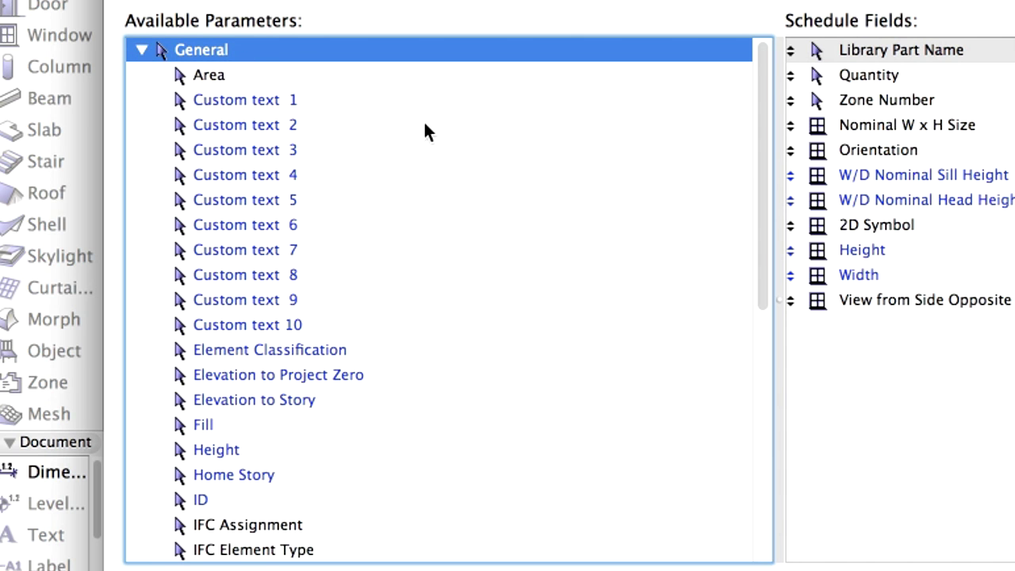
scroll(430, 125, "down", 3)
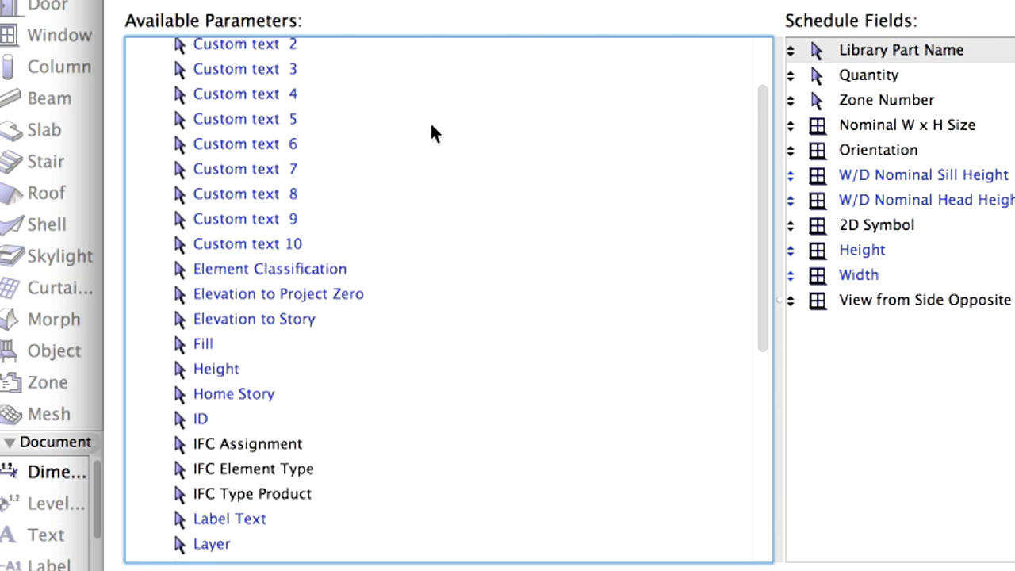
scroll(431, 126, "down", 12)
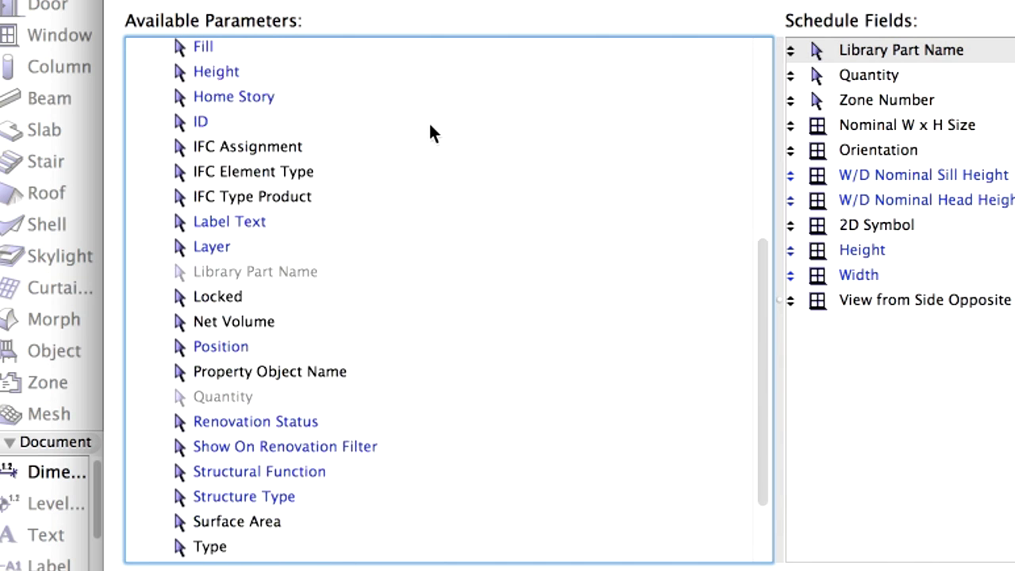
scroll(430, 134, "down", 4)
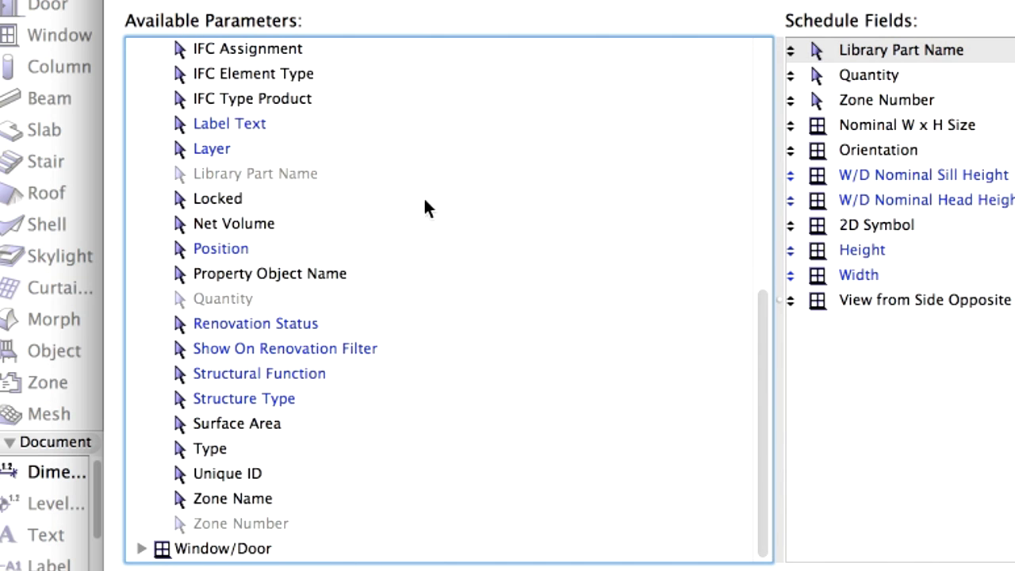
left_click(140, 548)
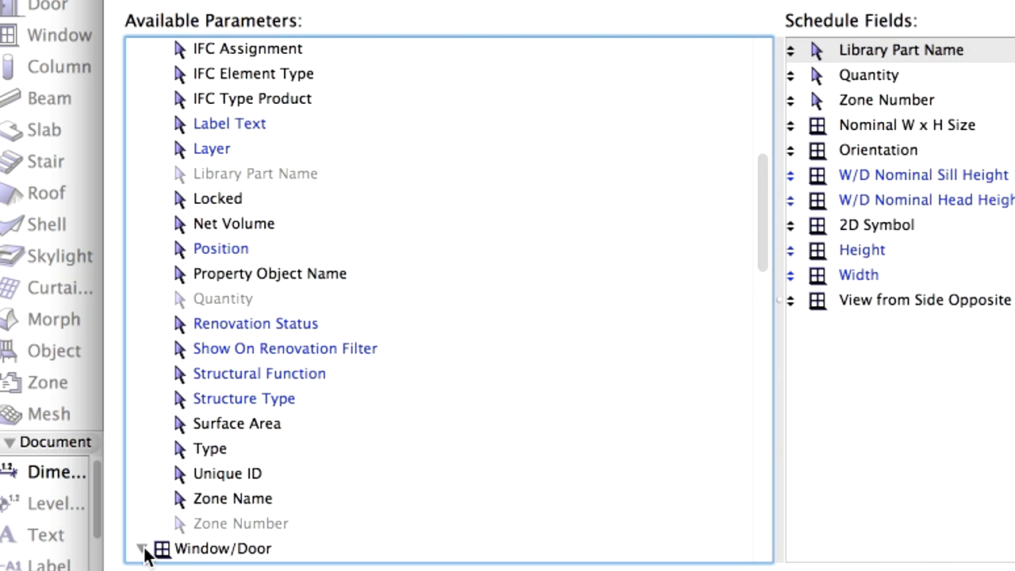
scroll(231, 501, "down", 2)
scroll(232, 501, "down", 18)
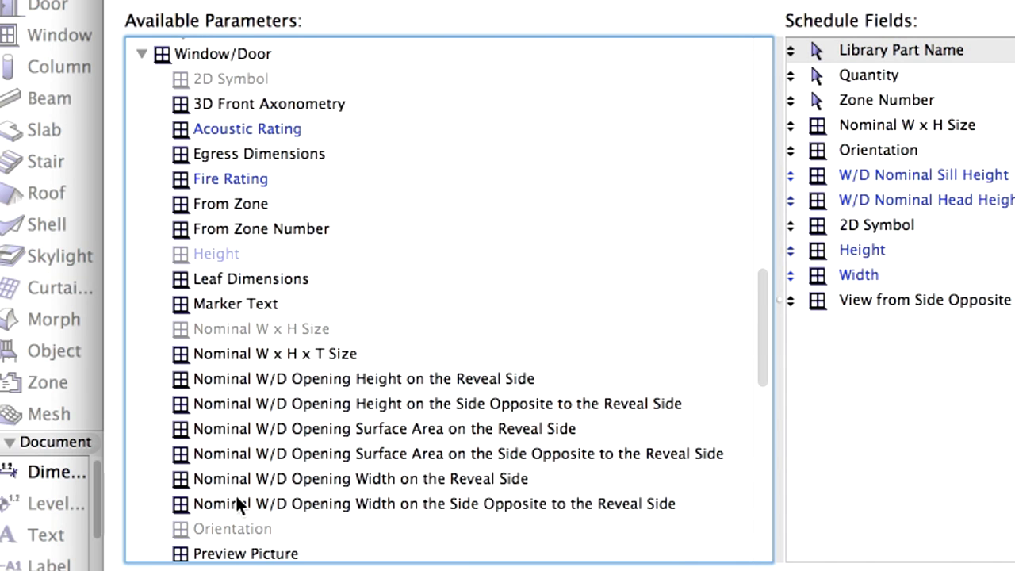
left_click(222, 54)
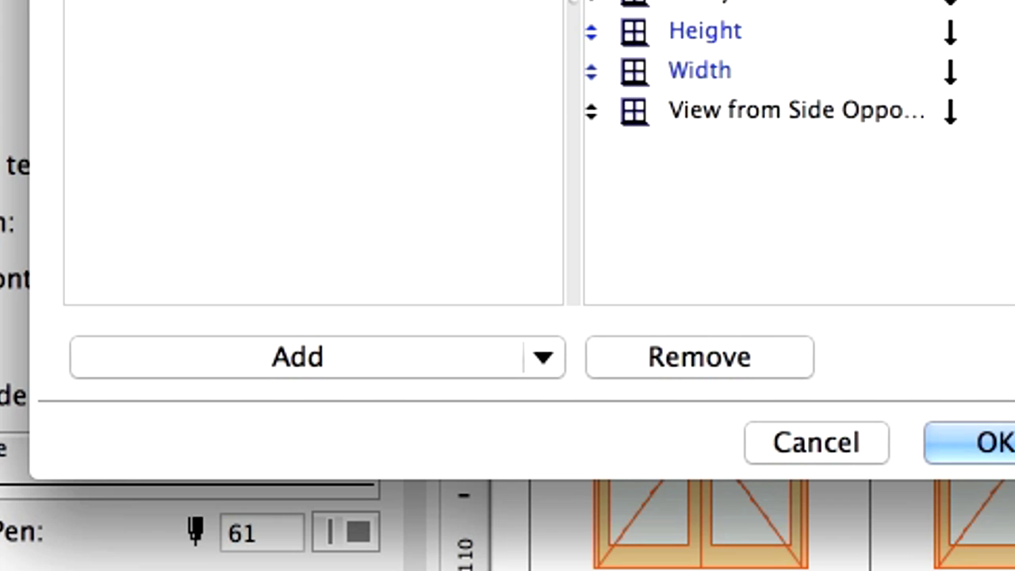
Step: In Additional Object Parameters, browse ArchiCAD Library 17 to the Storefront 17 door
left_click(546, 359)
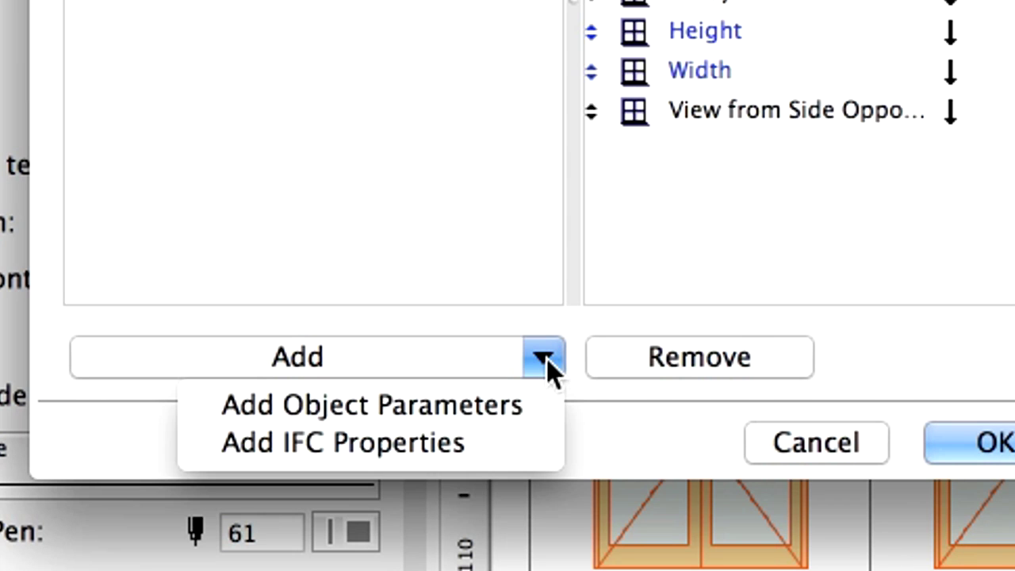
left_click(536, 409)
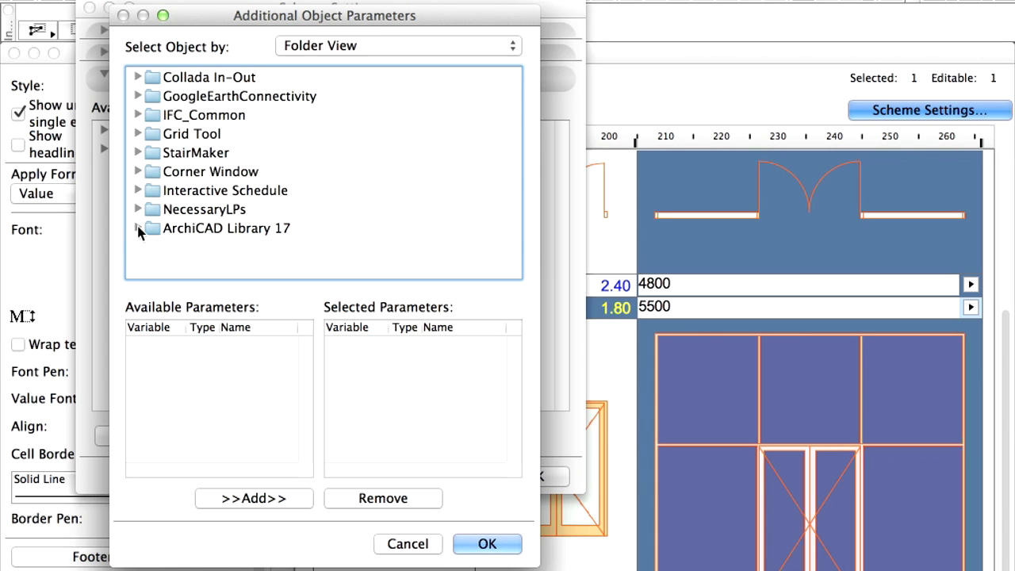
left_click(139, 229)
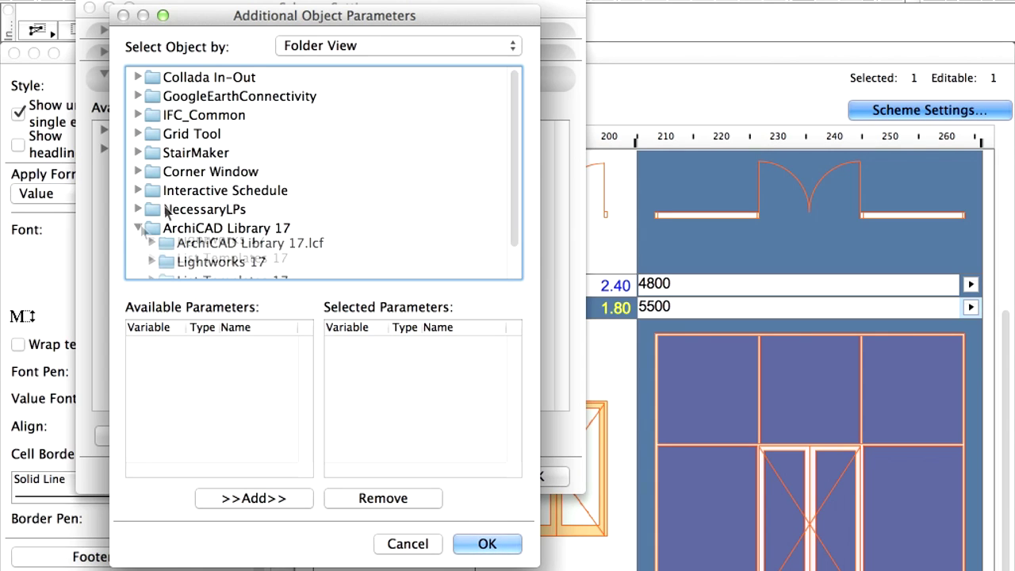
scroll(230, 185, "down", 2)
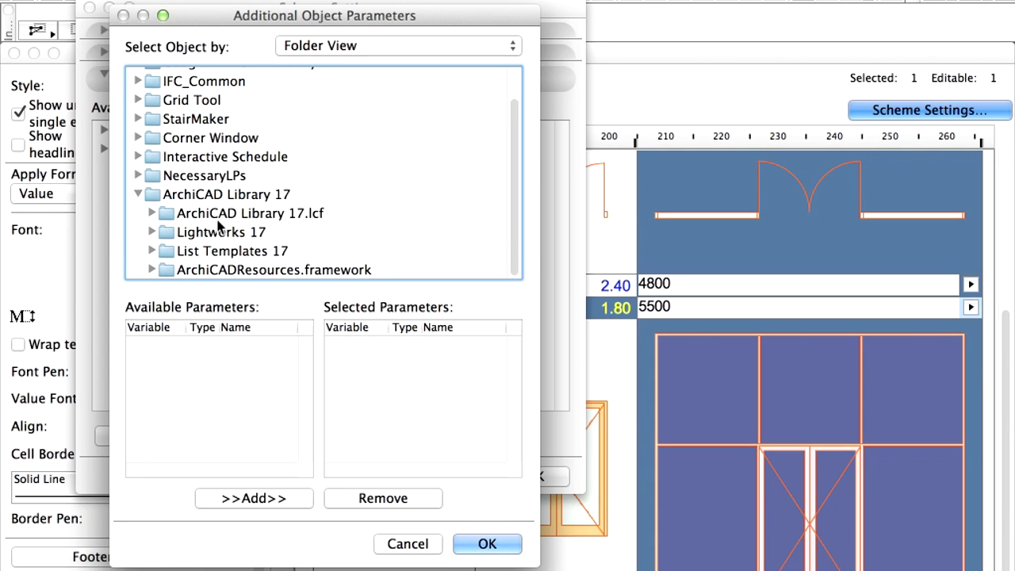
left_click(151, 216)
scroll(254, 238, "down", 5)
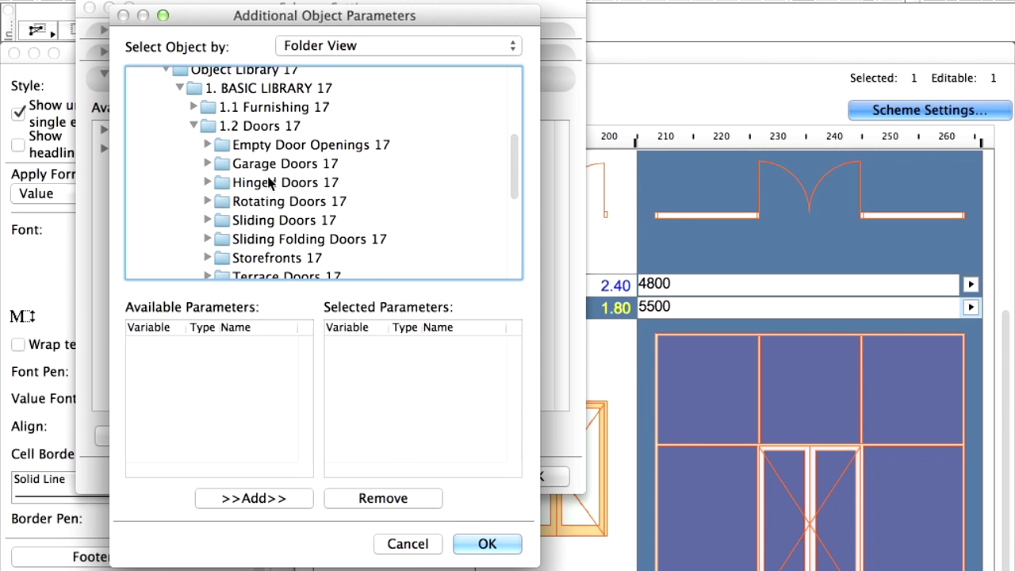
double_click(274, 258)
scroll(290, 214, "down", 4)
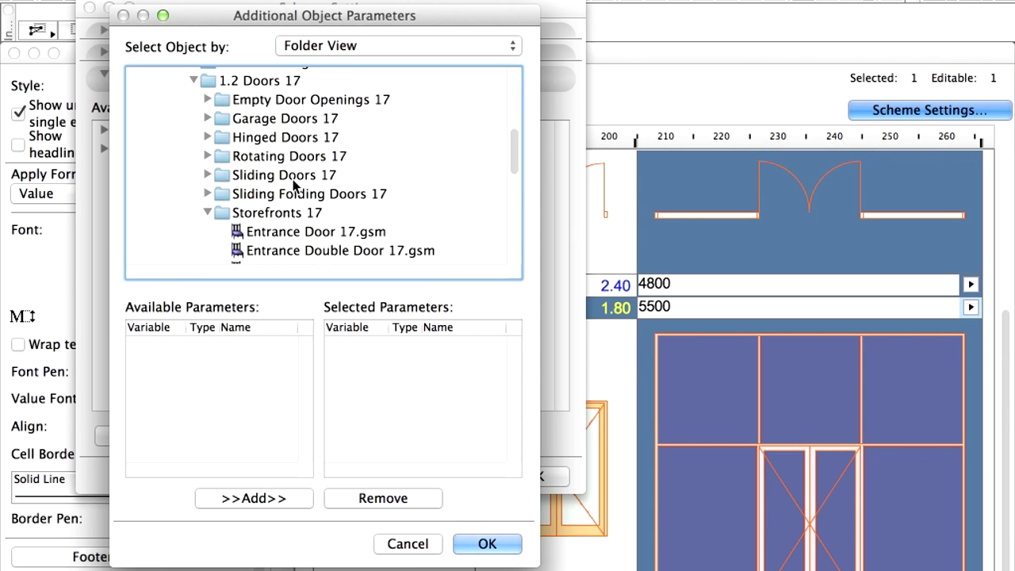
scroll(293, 185, "down", 1)
left_click(290, 178)
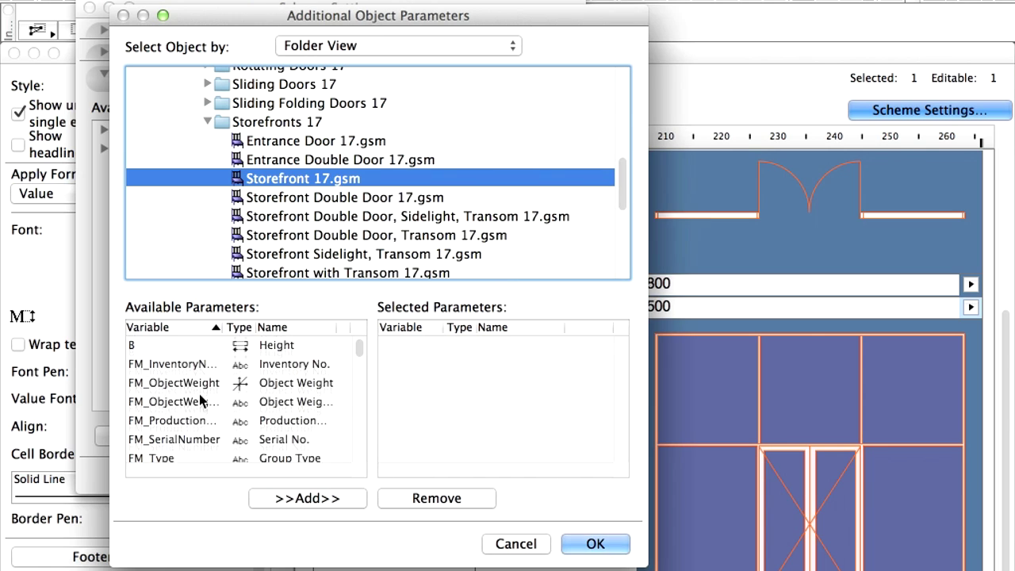
Step: Add the Handle Surface parameter, then cancel the dialog without keeping it
scroll(200, 395, "down", 5)
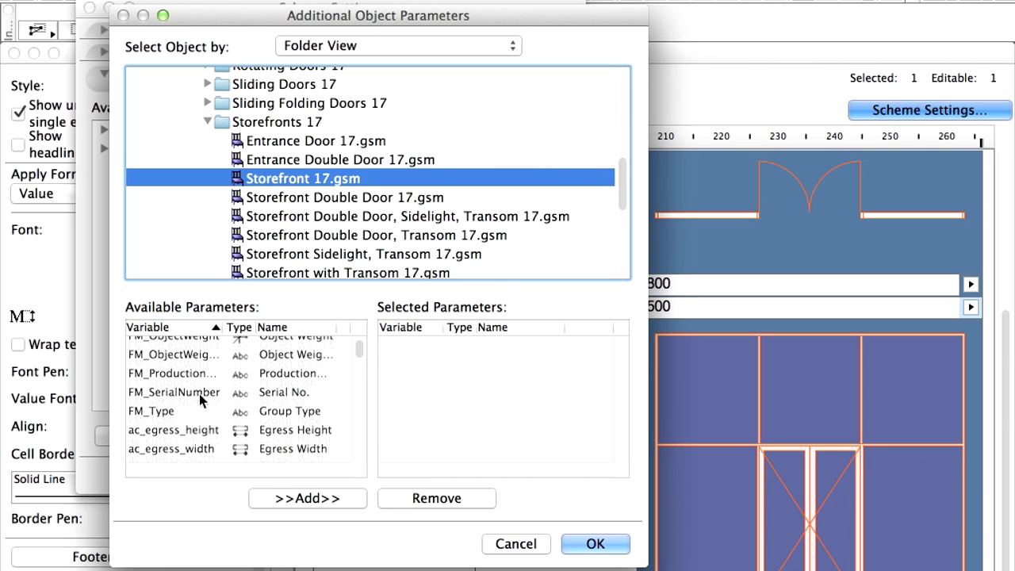
scroll(201, 395, "down", 8)
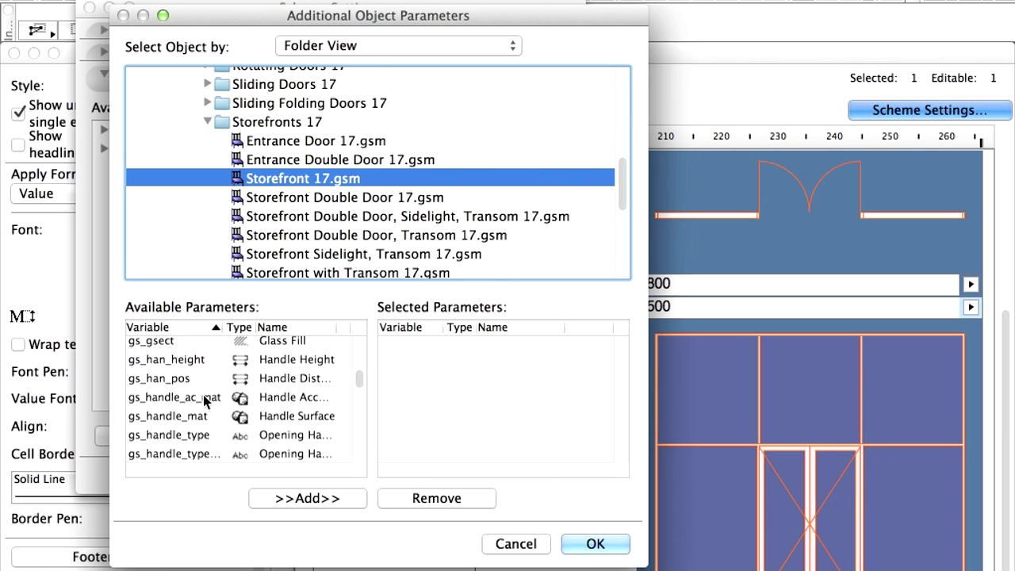
left_click(208, 370)
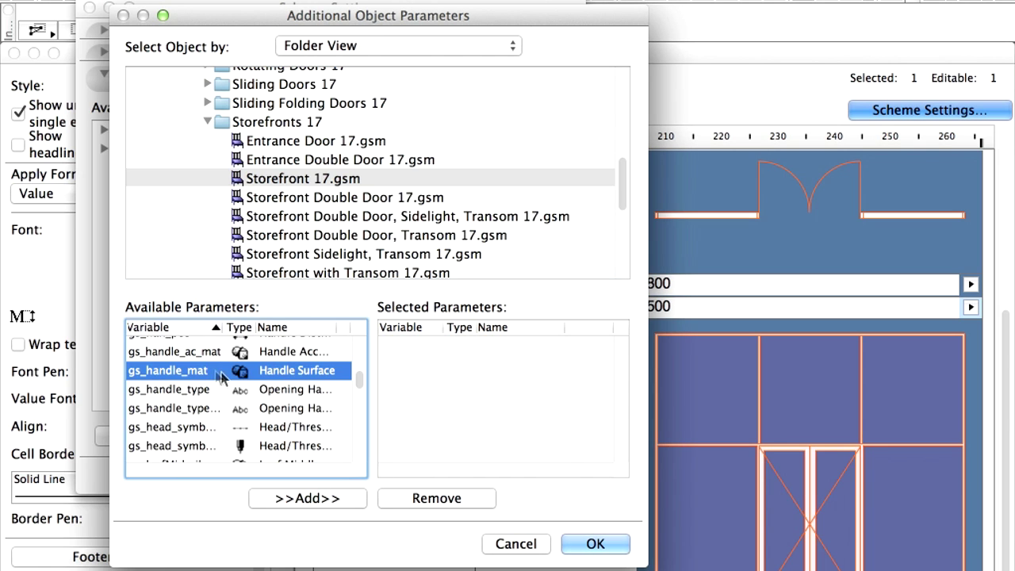
left_click(351, 497)
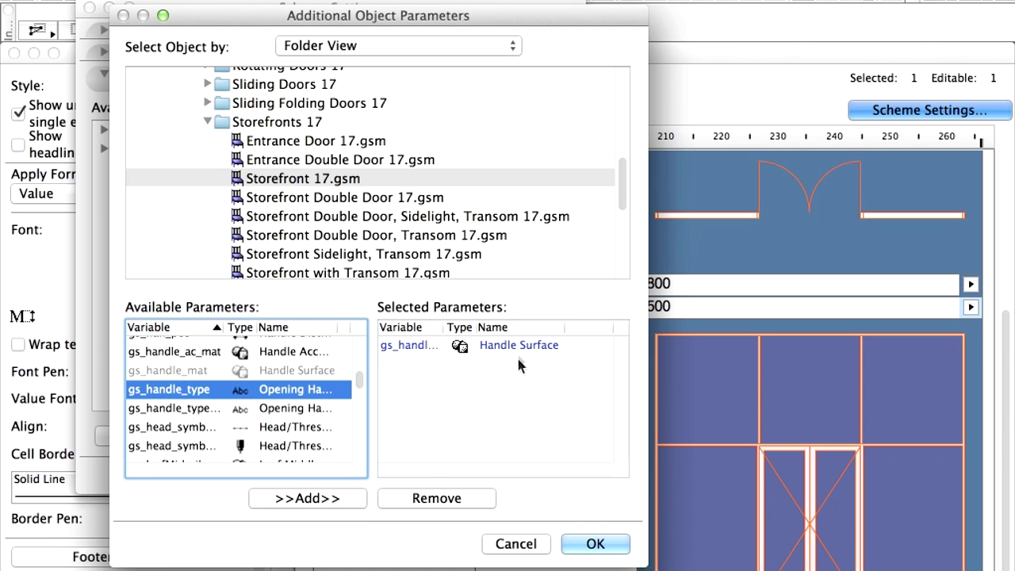
left_click(554, 346)
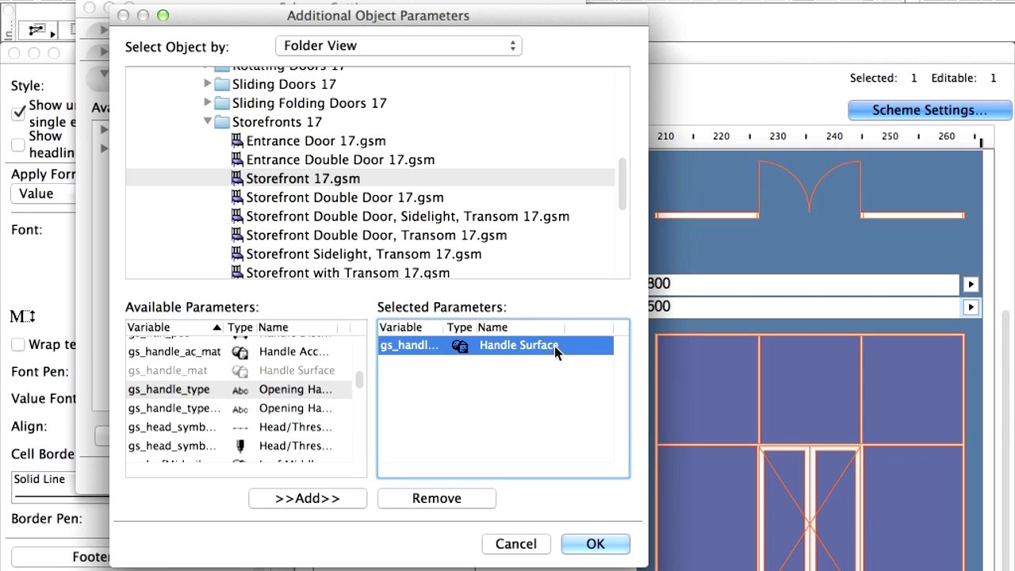
left_click(538, 555)
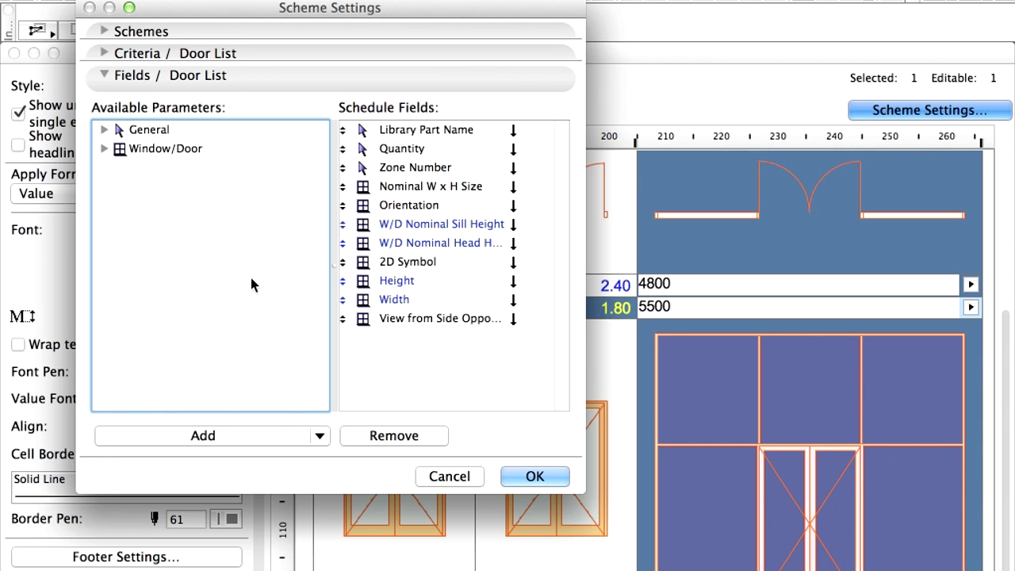
Step: Add the General ID parameter to the Door List fields and move it above Library Part Name
left_click(104, 130)
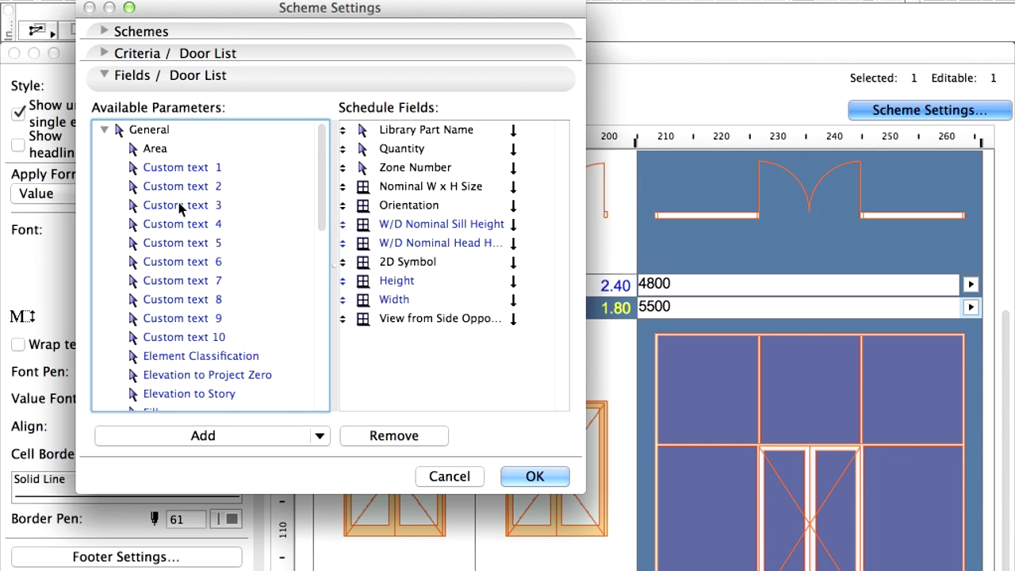
scroll(191, 218, "down", 3)
scroll(191, 218, "down", 3)
left_click(163, 300)
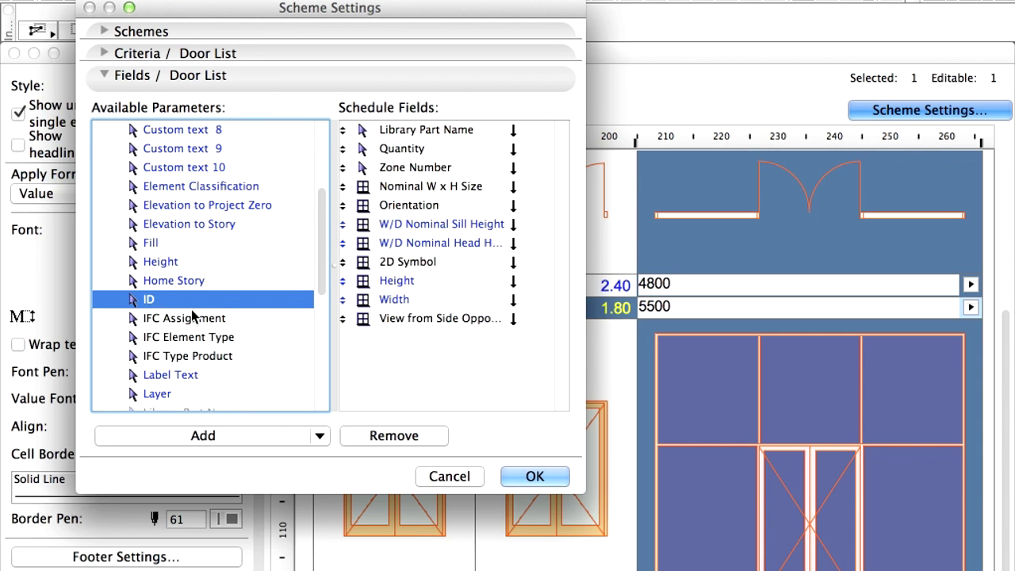
left_click(288, 442)
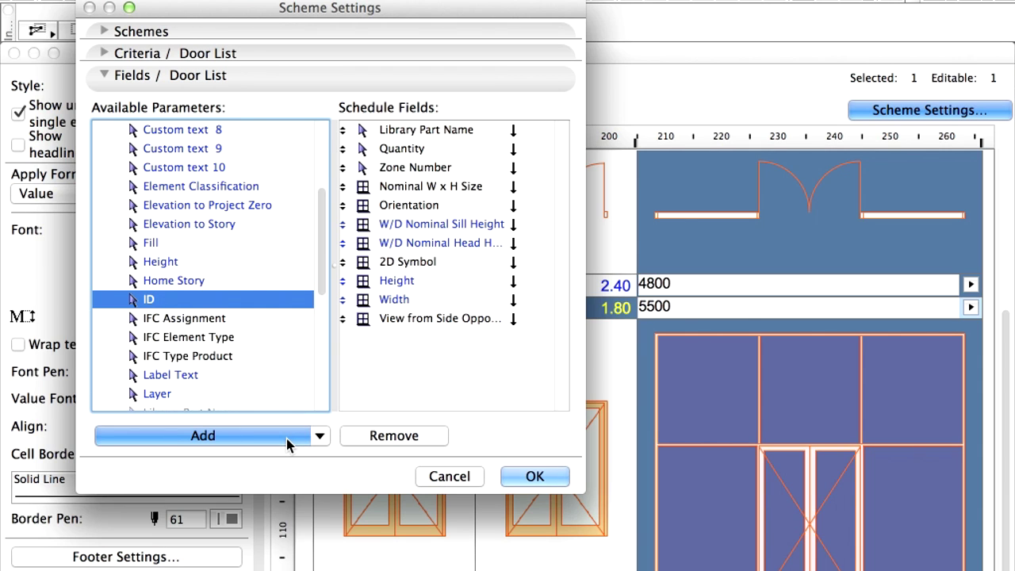
left_click(353, 339)
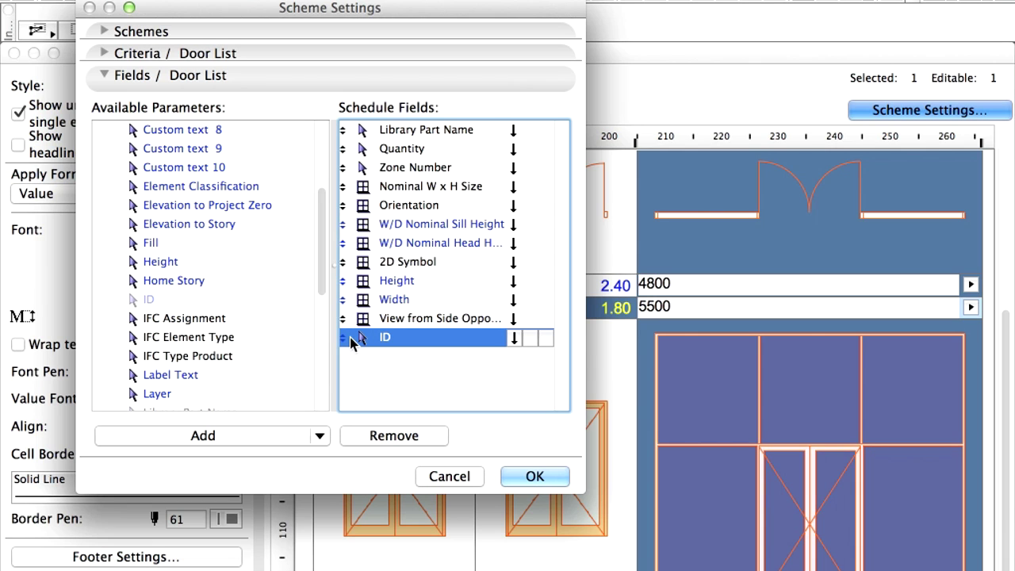
left_click_drag(353, 340, 349, 129)
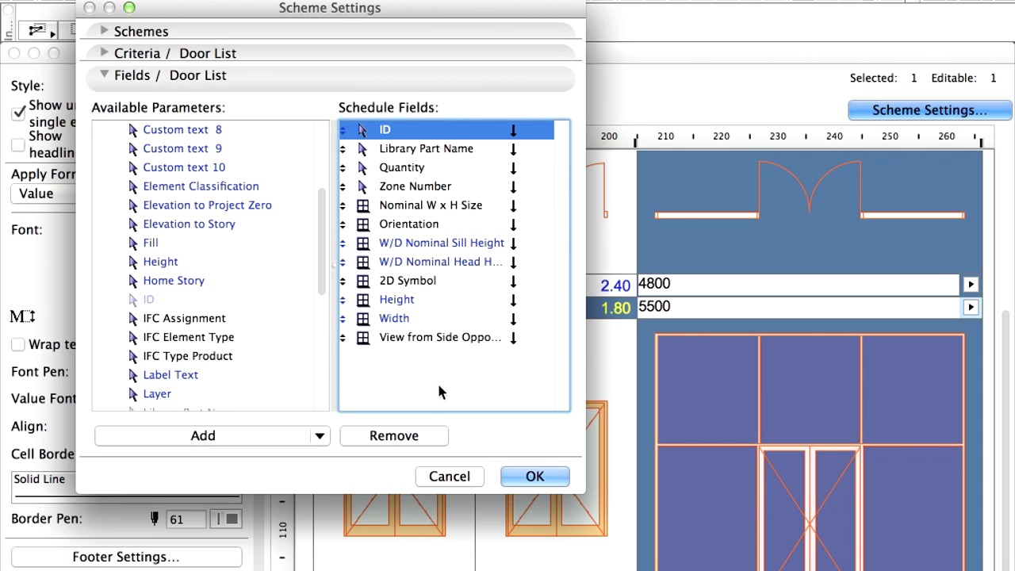
Step: Apply the scheme and fit the Door List so the ID row (DOO - 001, DOO - 002) shows first
left_click(535, 476)
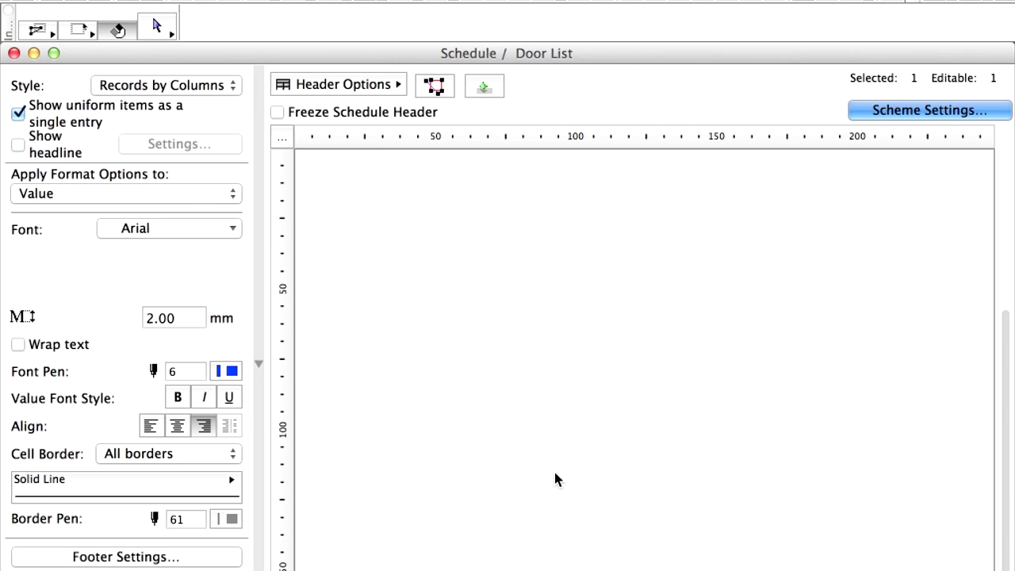
scroll(554, 472, "up", 5)
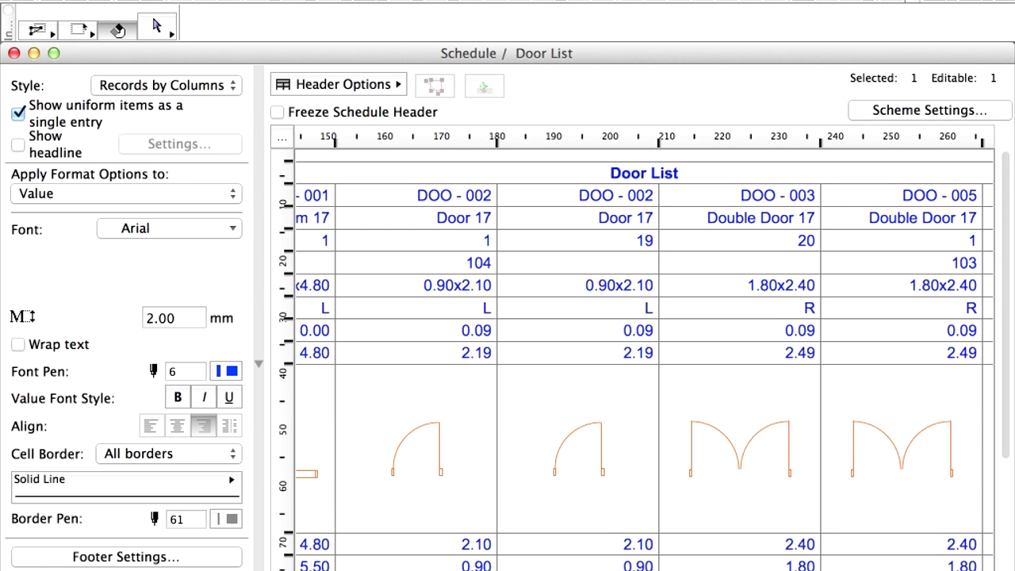
scroll(400, 349, "left", 10)
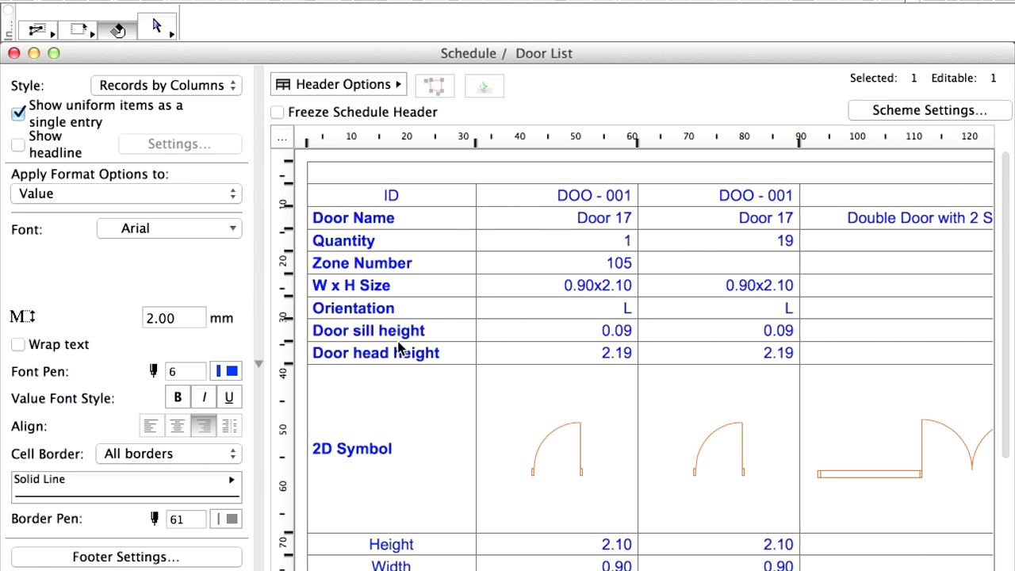
left_click(372, 241)
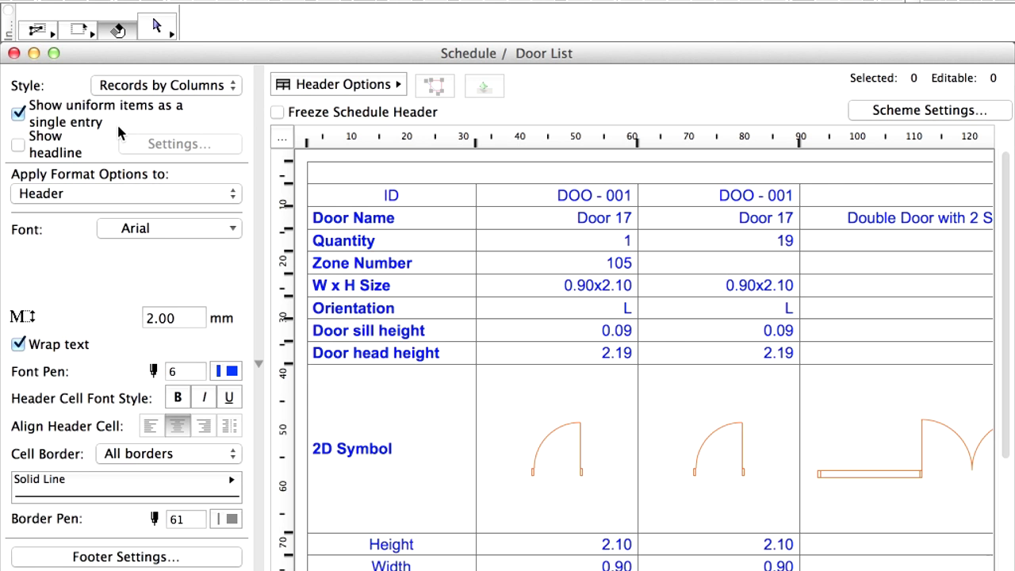
key("super+apostrophe")
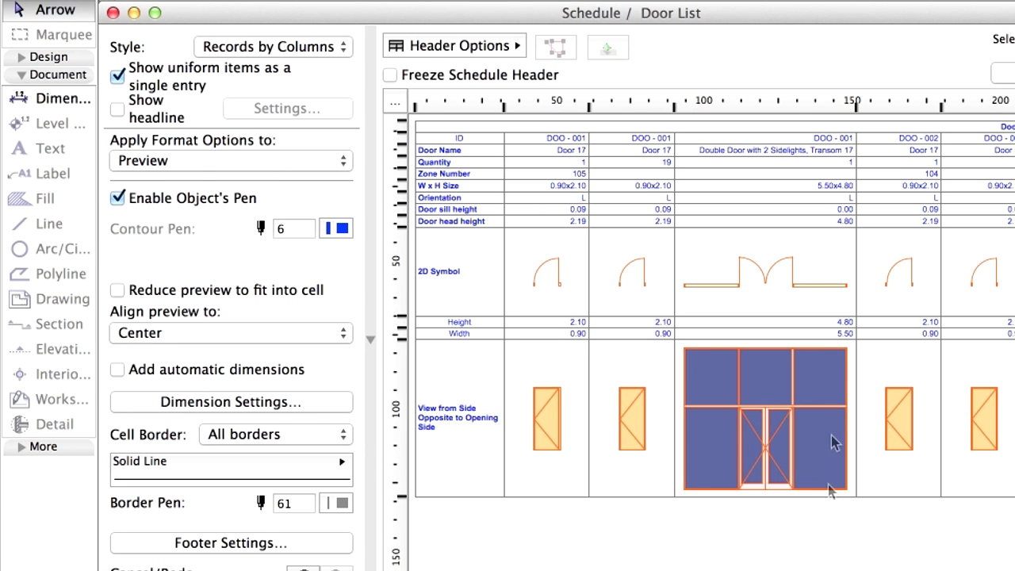
Step: Open the Double Door with 2 Sidelights, Transom 17 2D symbol in Element Preview for annotation
left_click(830, 262)
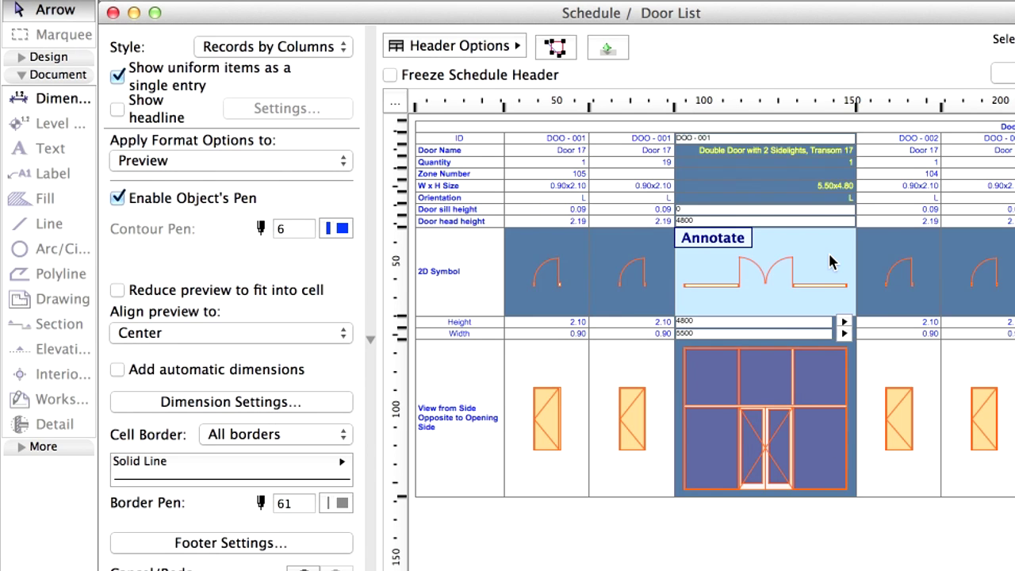
left_click(740, 239)
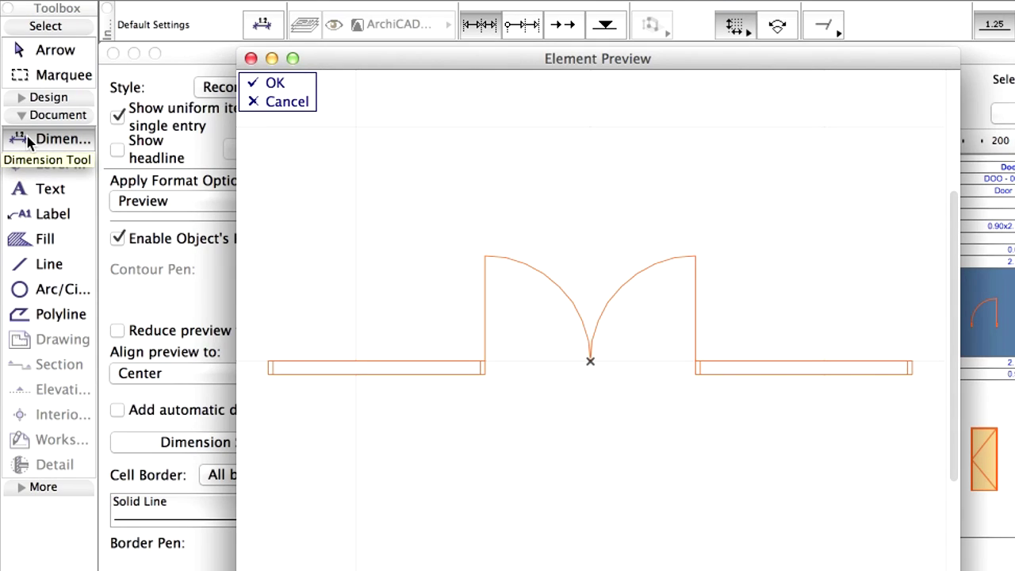
Step: Dimension the door symbol from wall ends and leaf corners, placing the 1.85/1.80/1.85 chain above
left_click(29, 141)
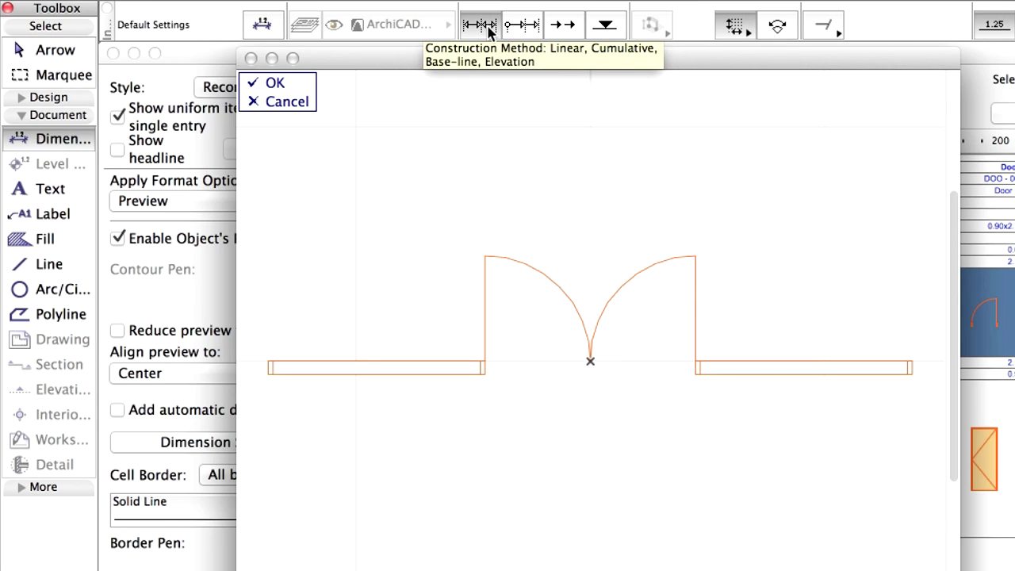
left_click(272, 370)
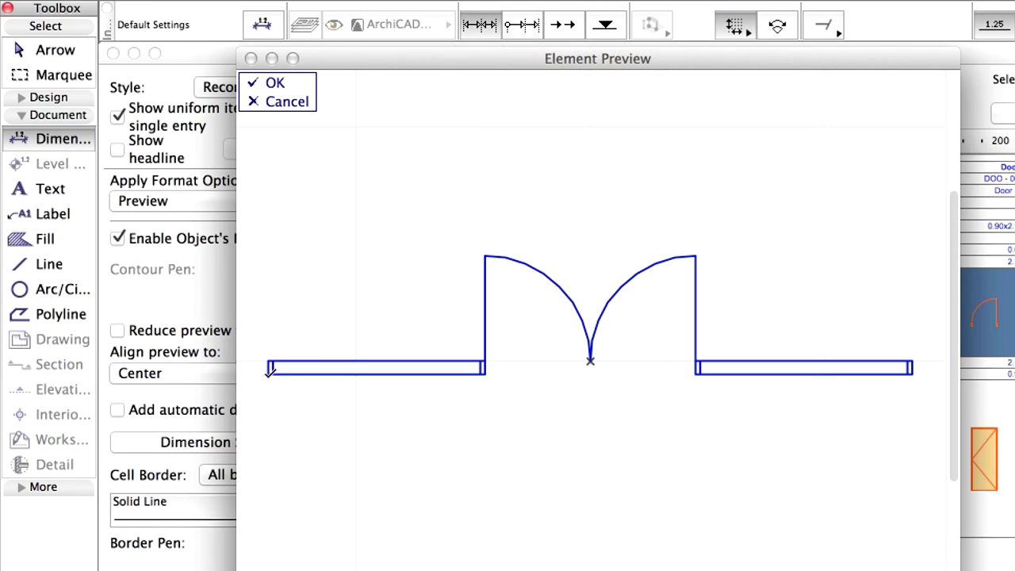
left_click(270, 370)
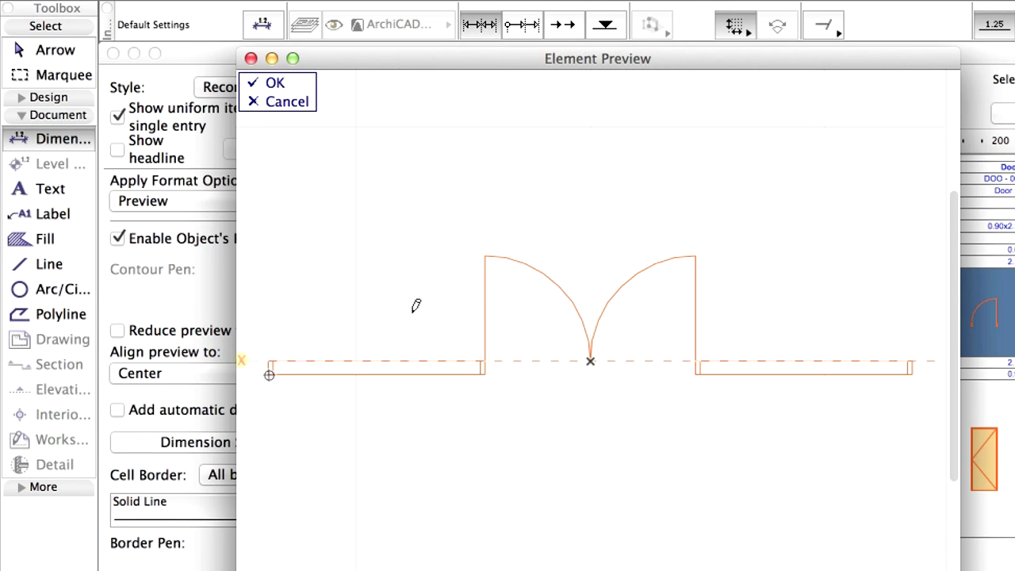
left_click(485, 256)
left_click(696, 256)
double_click(913, 362)
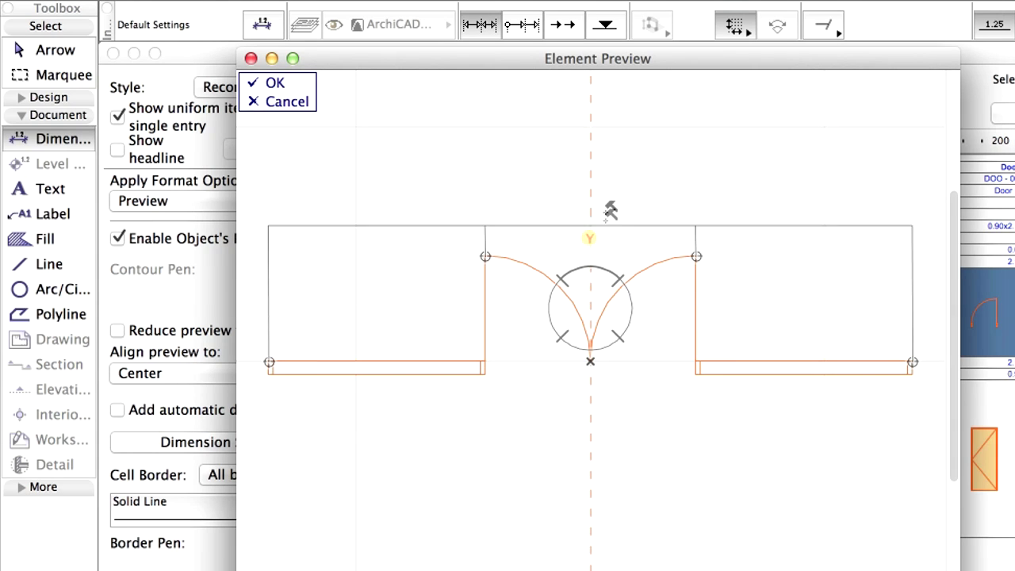
left_click(606, 223)
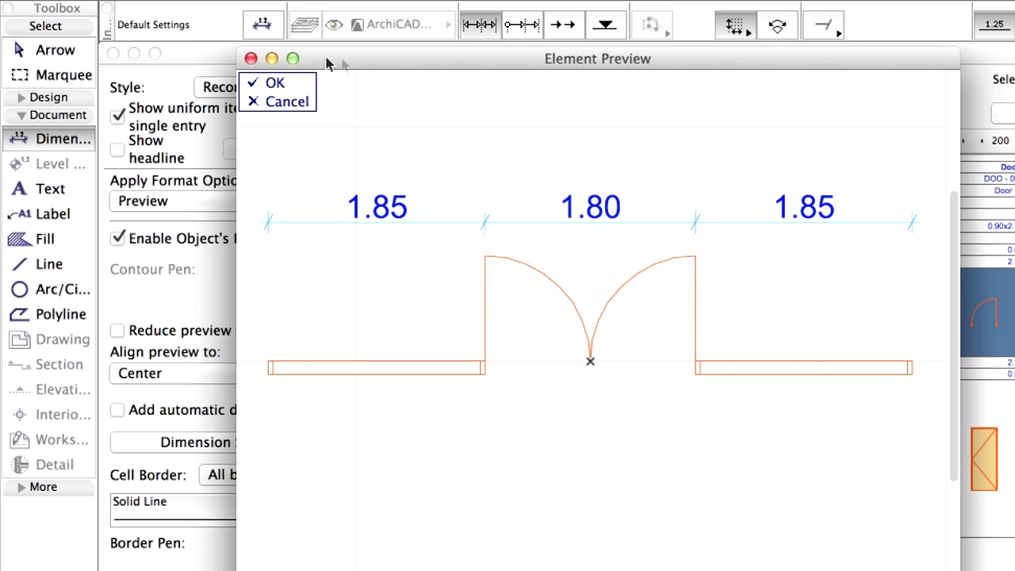
Step: Accept the dimensioned symbol so the Door List's 2D Symbol cell shows 1.85/1.80/1.85
left_click(295, 84)
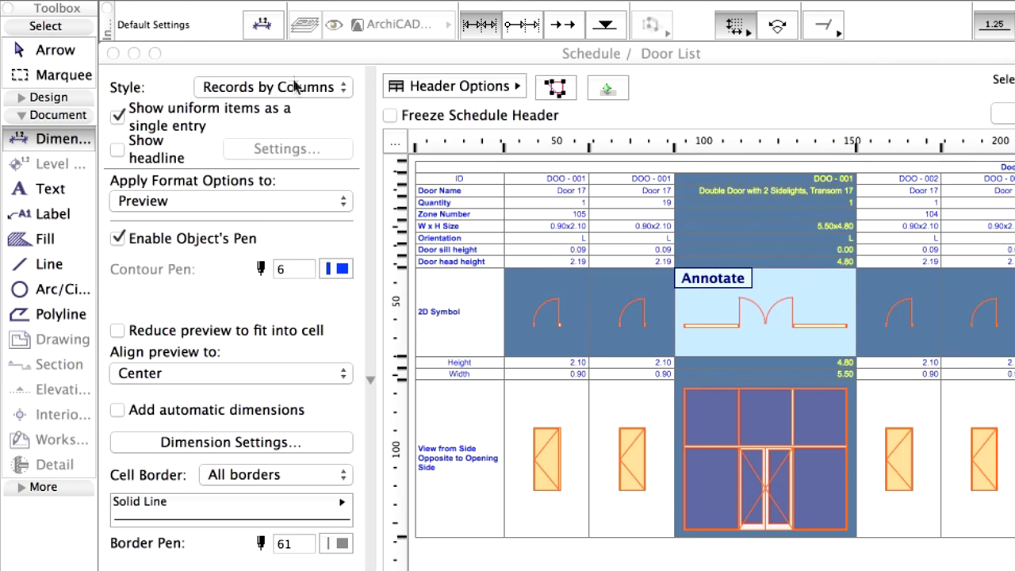